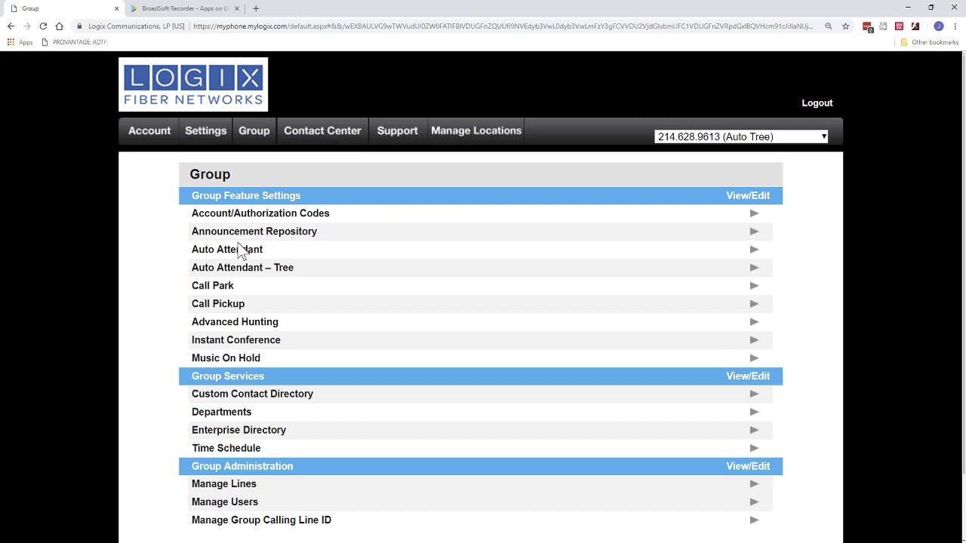
# Expand Auto Attendant to check its phone number and extension, and view the BroadSoft Recorder page on Google Play
pyautogui.moveTo(192, 249); pyautogui.dragTo(263, 250)
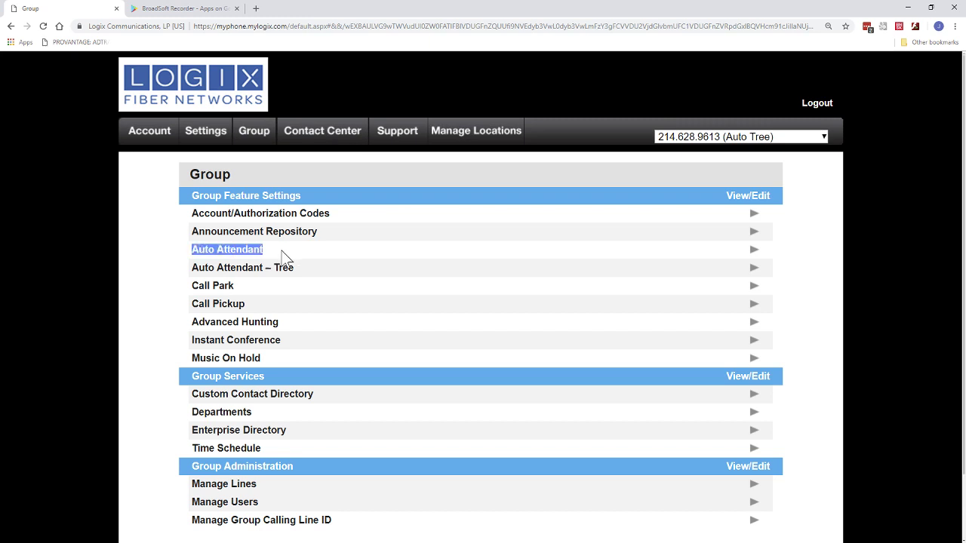
pyautogui.click(753, 252)
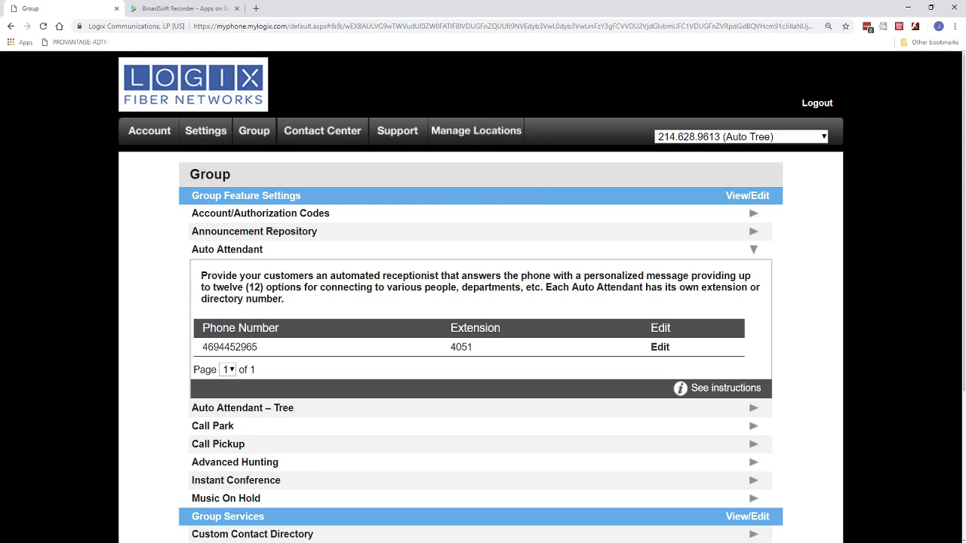
pyautogui.moveTo(202, 347); pyautogui.dragTo(258, 347)
pyautogui.moveTo(451, 348); pyautogui.dragTo(491, 352)
pyautogui.click(172, 9)
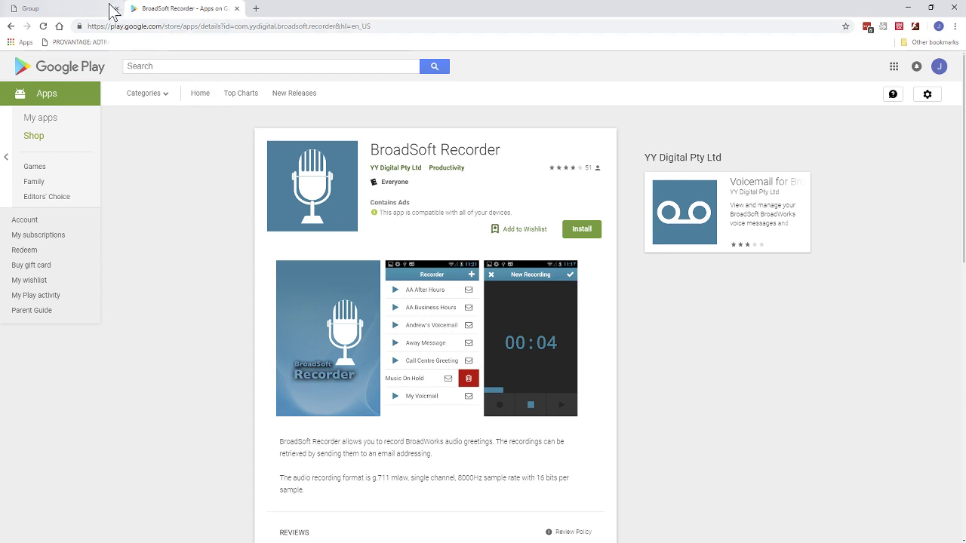
pyautogui.click(80, 10)
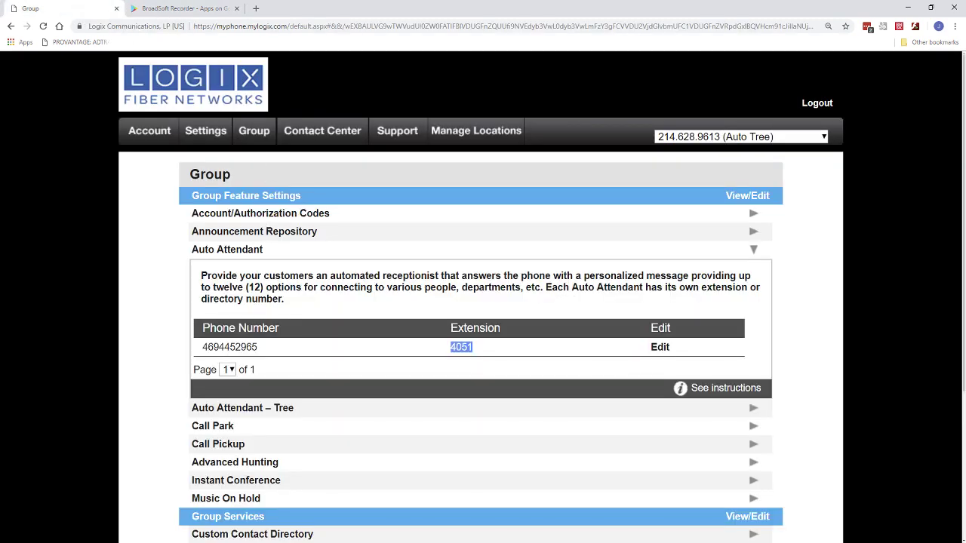
# Expand the Announcement Repository and view its form for adding an audio announcement, closing it without saving
pyautogui.moveTo(191, 232); pyautogui.dragTo(337, 243)
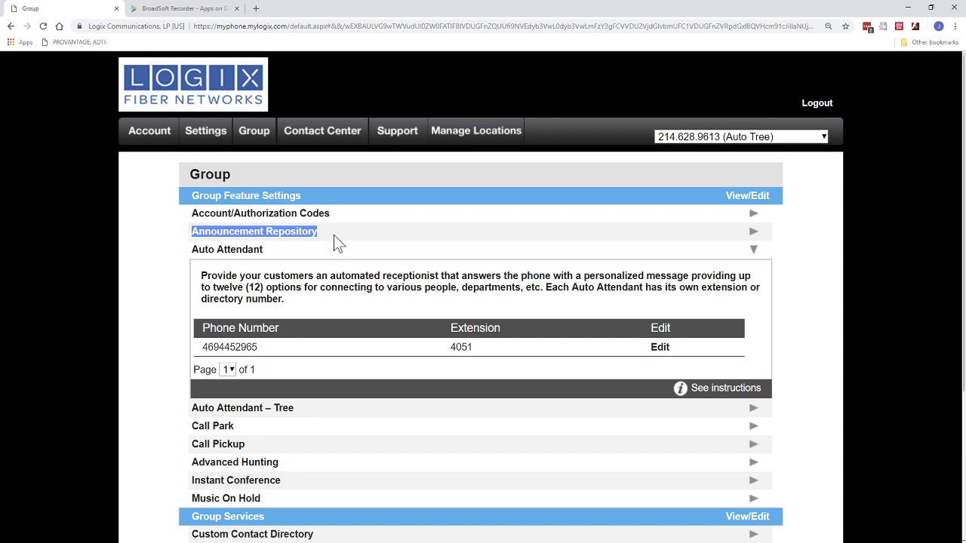
pyautogui.click(754, 232)
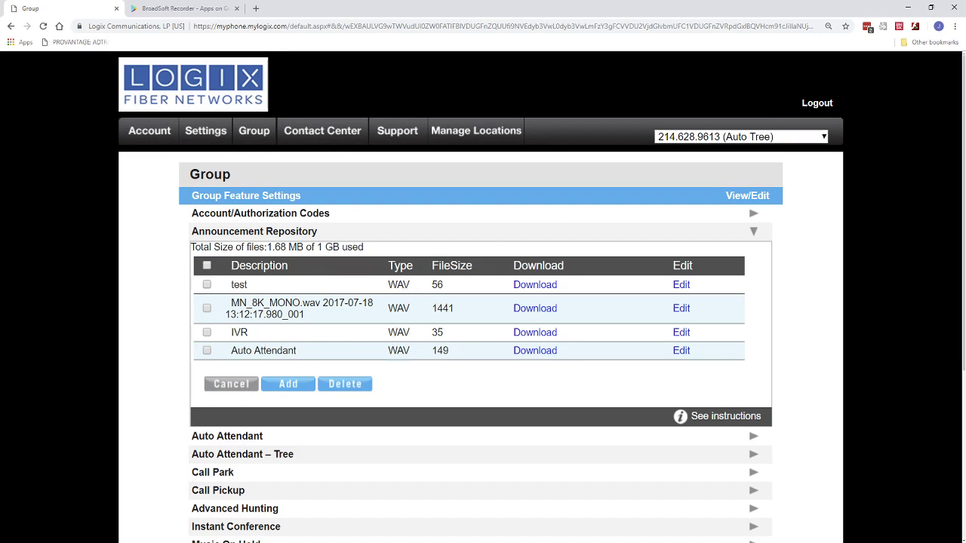
pyautogui.click(288, 383)
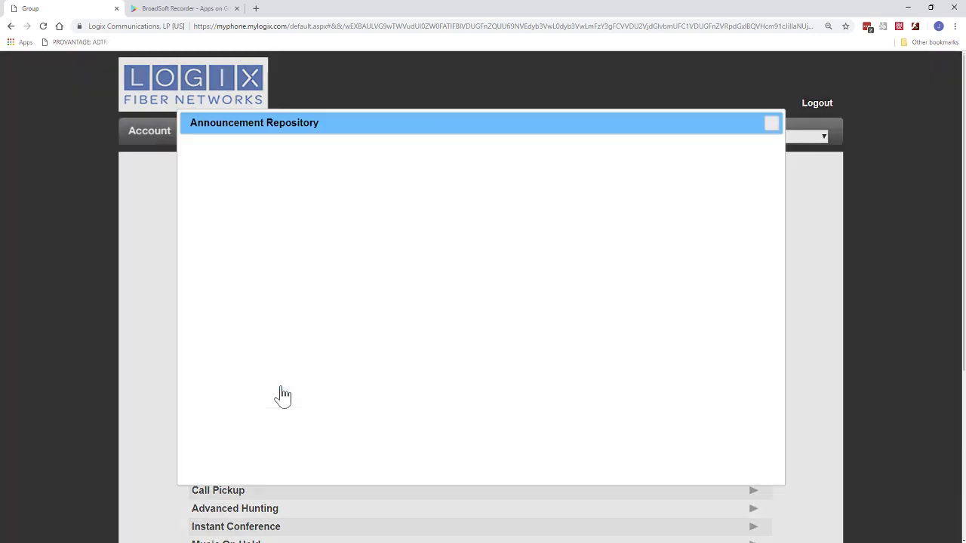
pyautogui.click(387, 188)
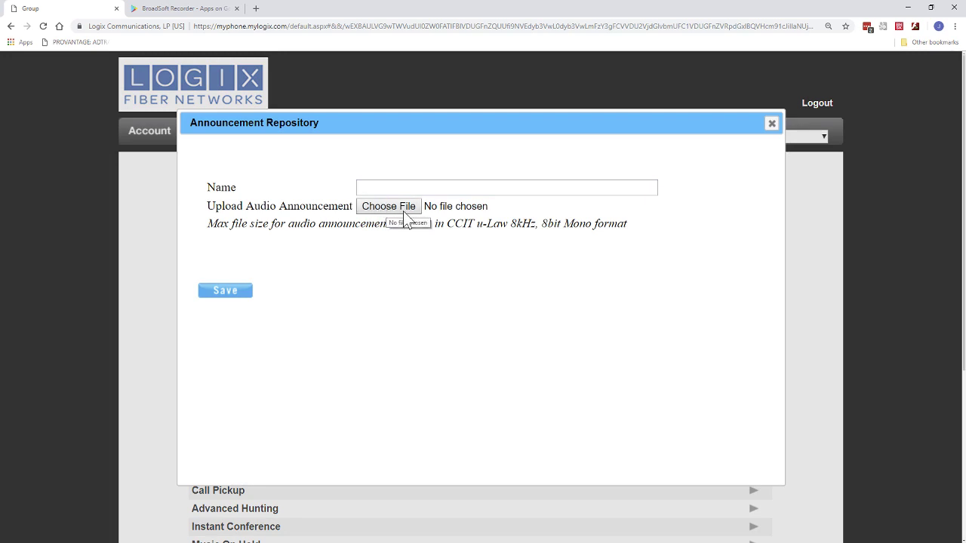
pyautogui.click(772, 123)
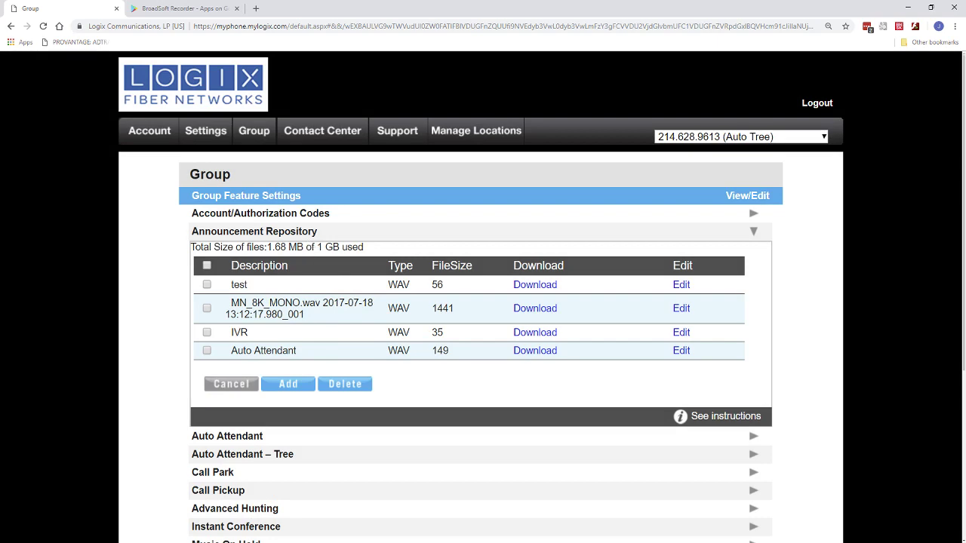
# Create a business hours schedule named Business Hours2 in the group's Time Schedule service
pyautogui.scroll(-3, 307, 326)
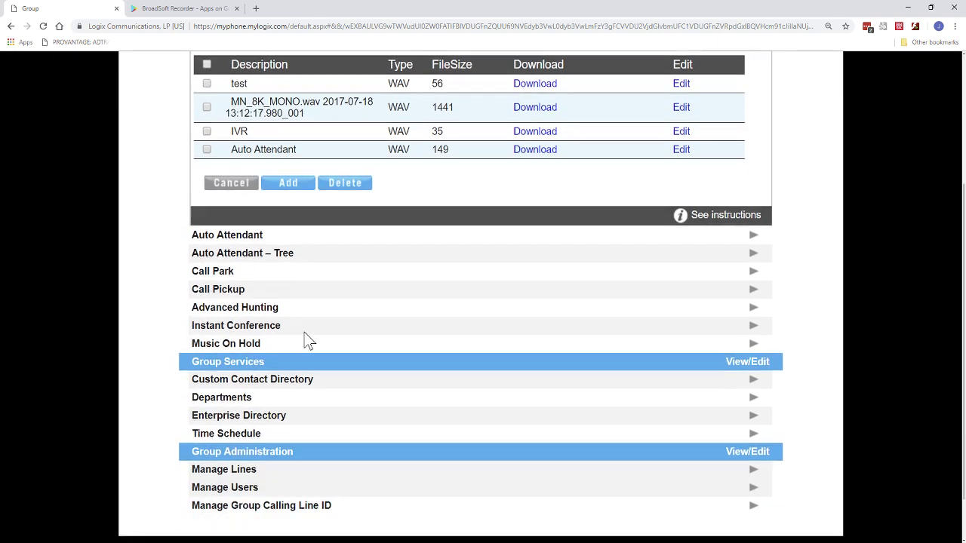
pyautogui.moveTo(199, 434); pyautogui.dragTo(255, 433)
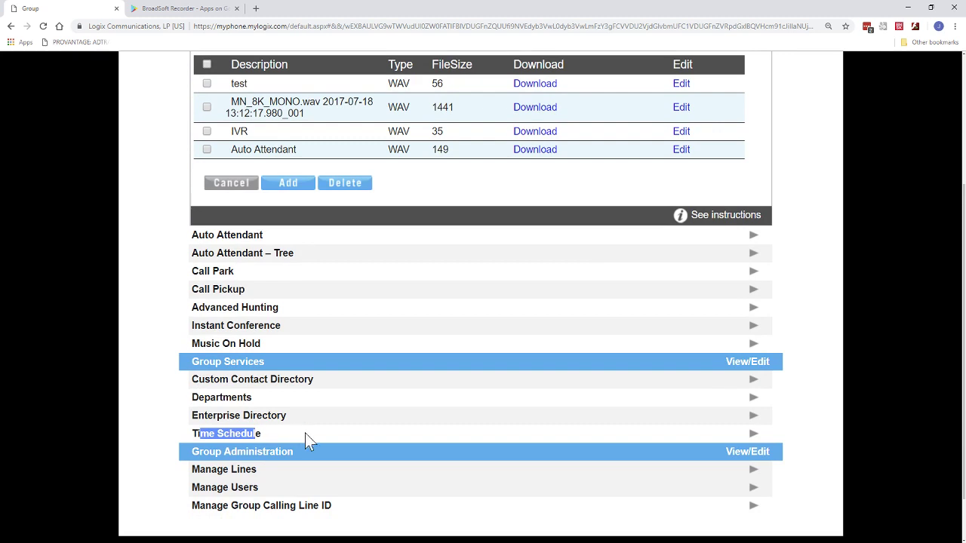
pyautogui.click(753, 434)
pyautogui.scroll(-2, 345, 343)
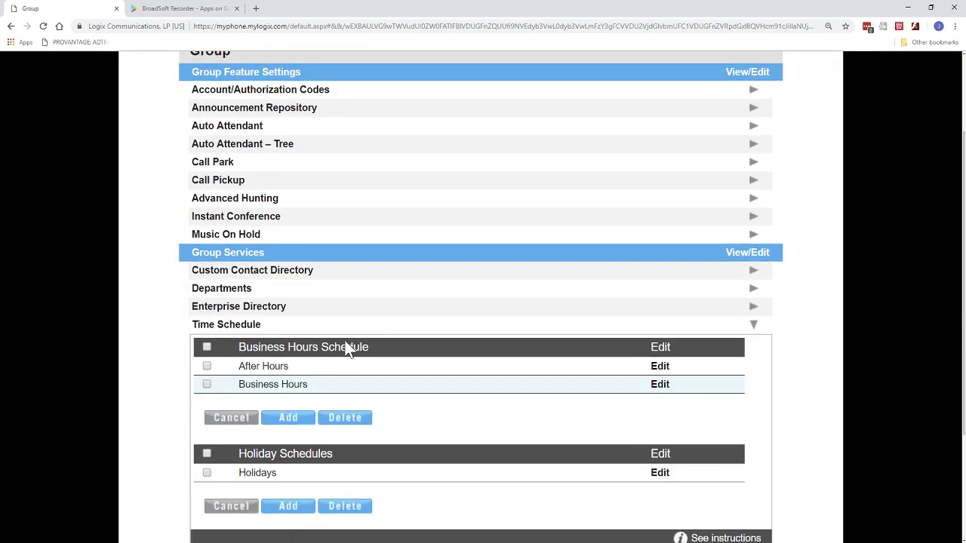
pyautogui.moveTo(287, 295); pyautogui.dragTo(318, 295)
pyautogui.moveTo(246, 332); pyautogui.dragTo(308, 332)
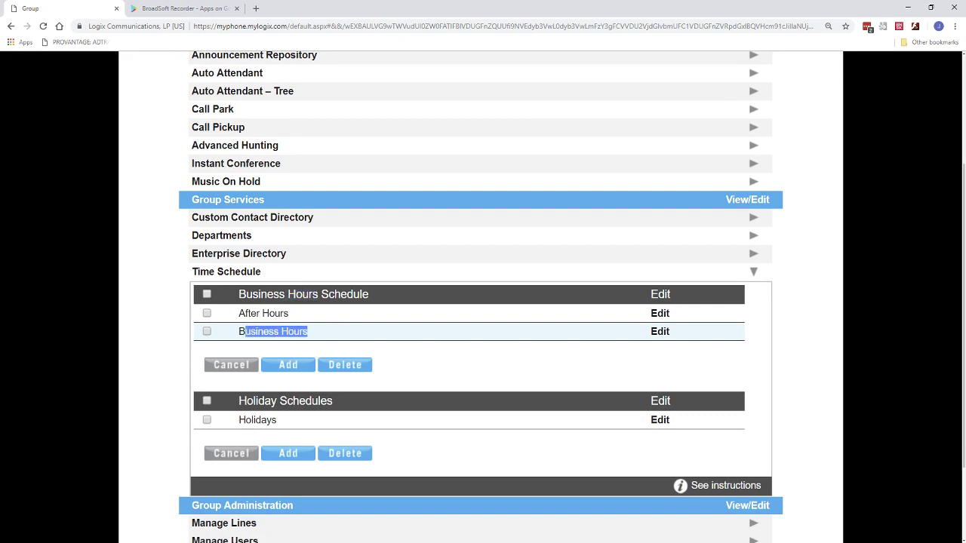
pyautogui.click(285, 368)
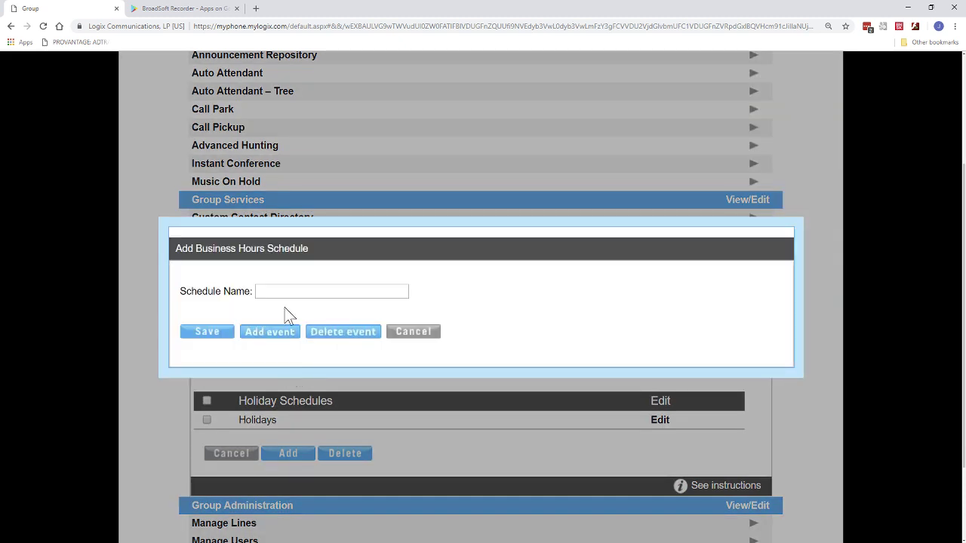
pyautogui.write('Business Hours2')
pyautogui.click(219, 340)
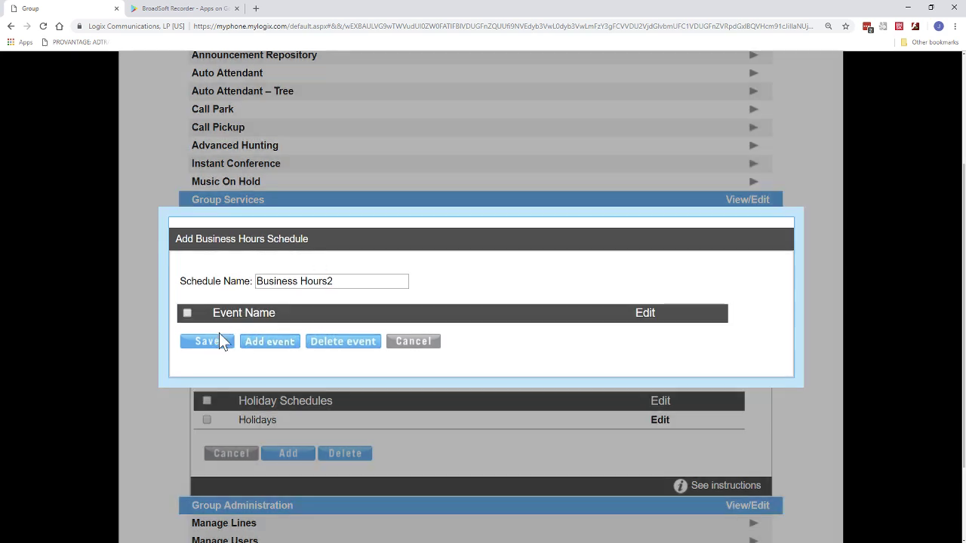
# Start a new event named M-F in Business Hours2 with 10/18/2018 as both start and end date
pyautogui.click(261, 343)
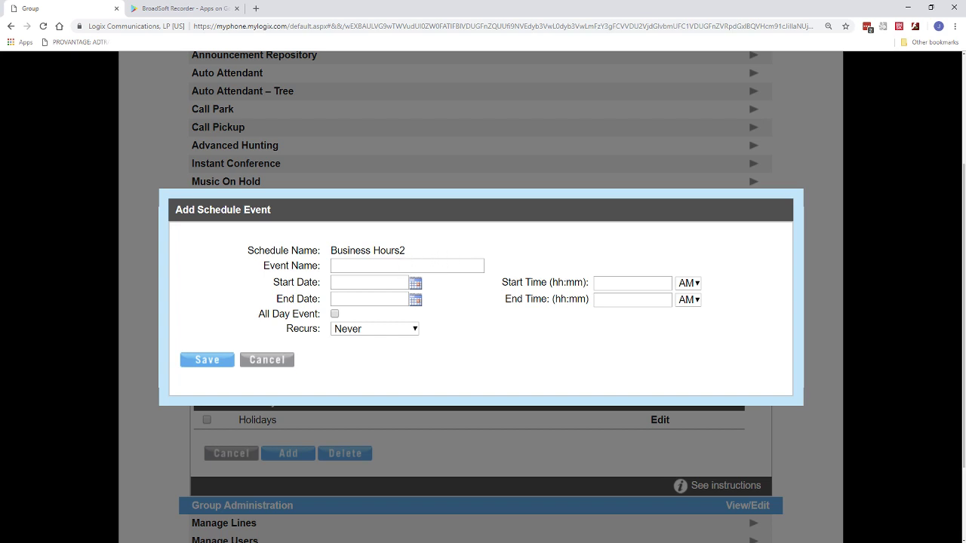
pyautogui.write('M-F')
pyautogui.click(416, 285)
pyautogui.click(338, 358)
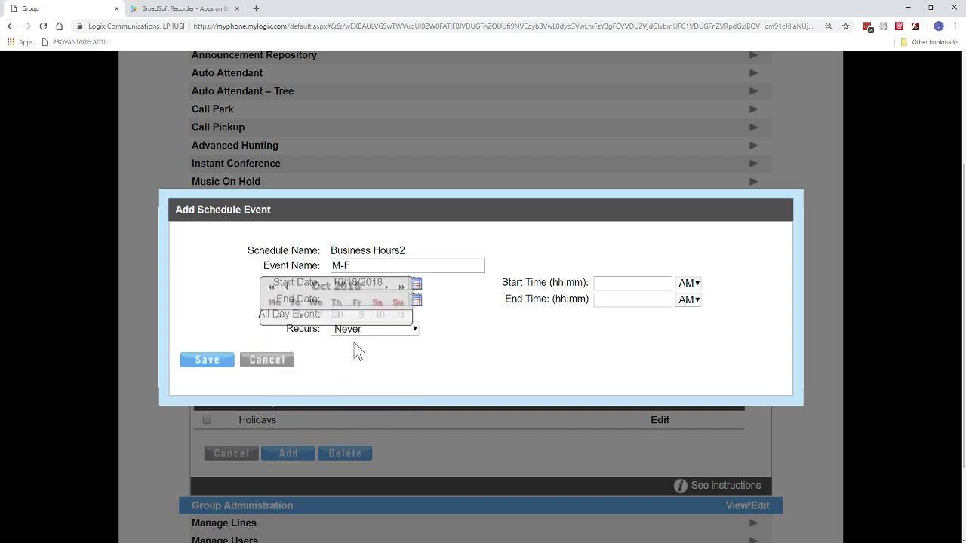
pyautogui.click(416, 301)
pyautogui.click(340, 373)
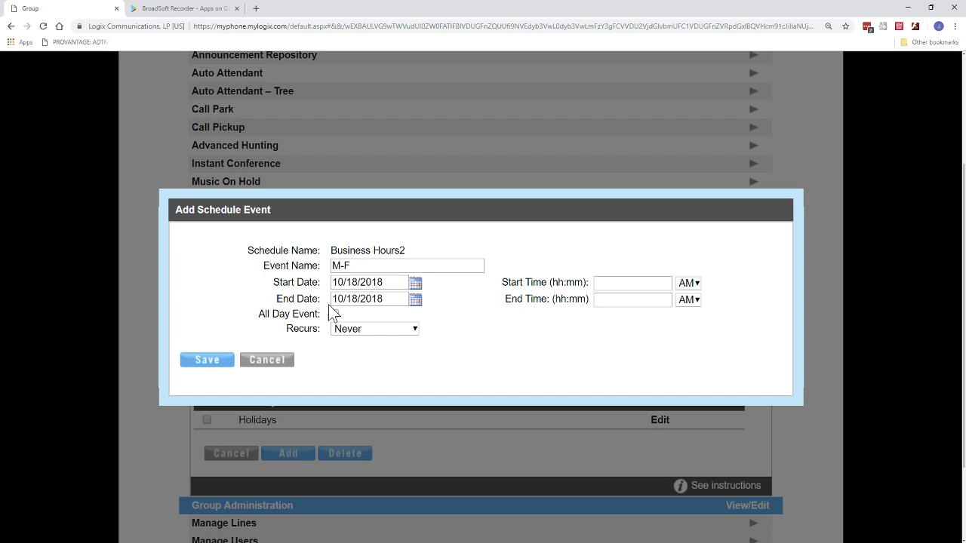
# Set the M-F event to recur weekly, with a start time of 08:00 AM and an end time of 05:00 PM
pyautogui.moveTo(286, 329); pyautogui.dragTo(318, 329)
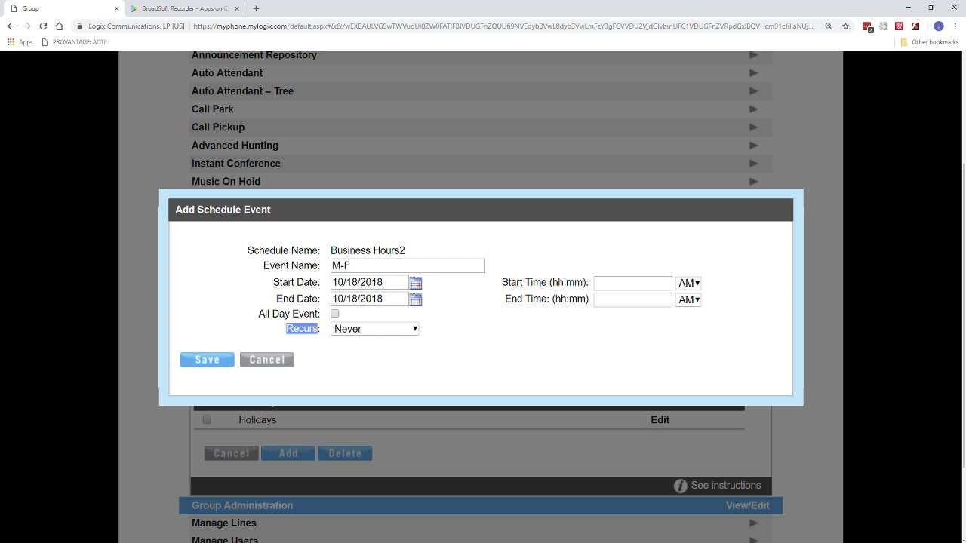
pyautogui.click(375, 330)
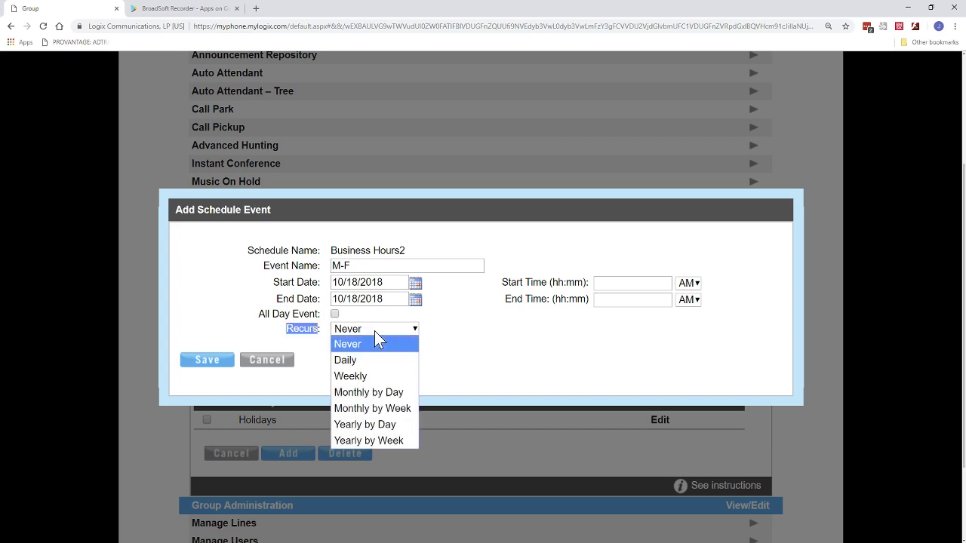
pyautogui.click(358, 377)
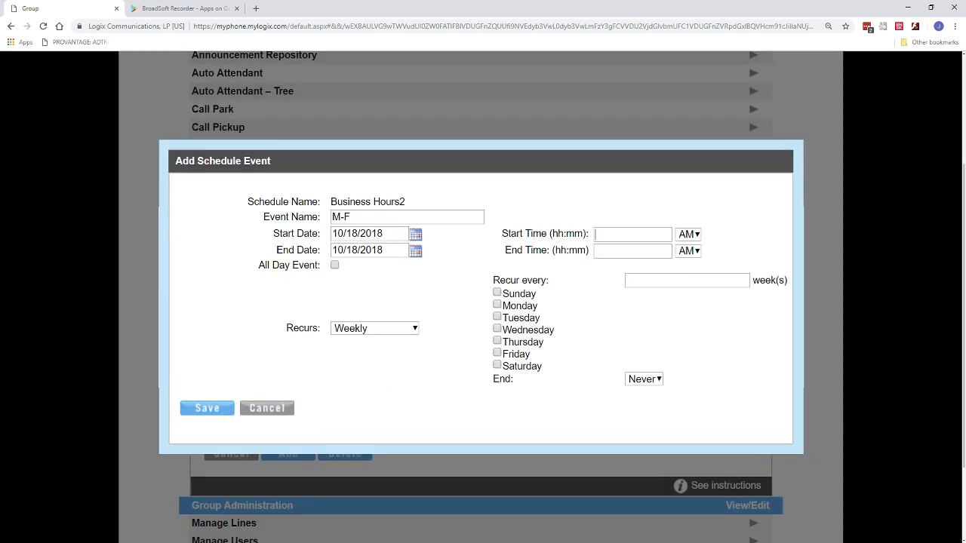
pyautogui.write('08:0')
pyautogui.write('05:00')
pyautogui.click(689, 252)
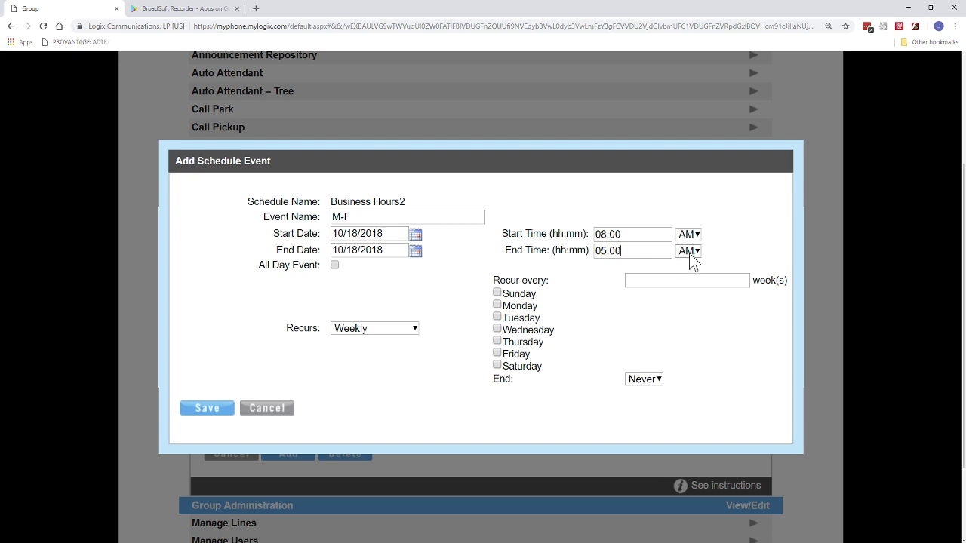
pyautogui.click(687, 283)
# Make the M-F event recur every 1 week on Monday through Friday, and save the event
pyautogui.moveTo(500, 280); pyautogui.dragTo(541, 280)
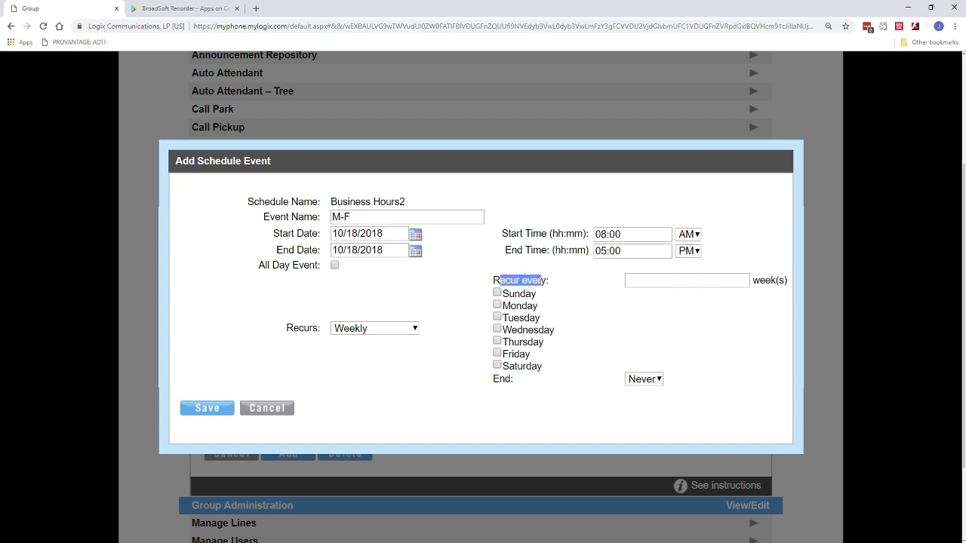
pyautogui.click(664, 280)
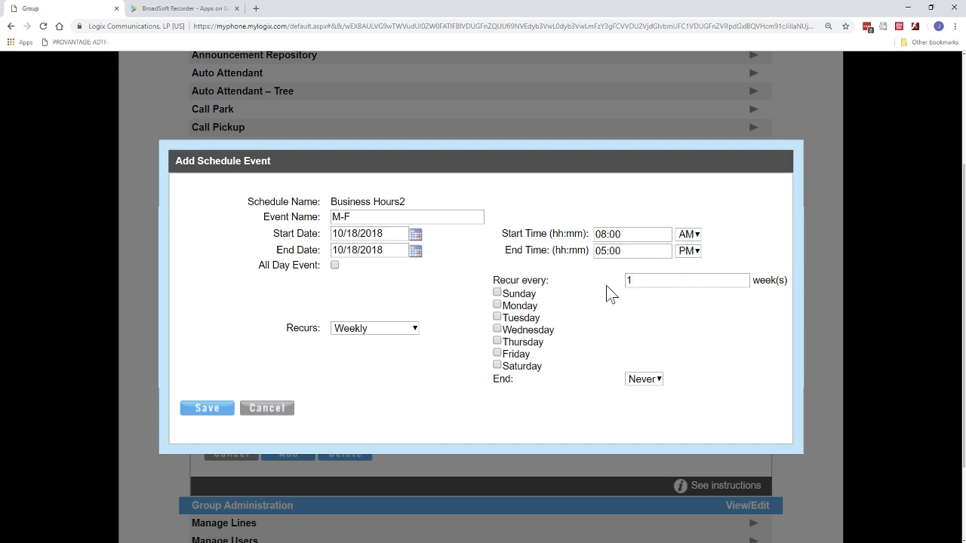
pyautogui.click(497, 305)
pyautogui.click(498, 317)
pyautogui.click(498, 330)
pyautogui.click(498, 341)
pyautogui.click(497, 353)
pyautogui.click(217, 411)
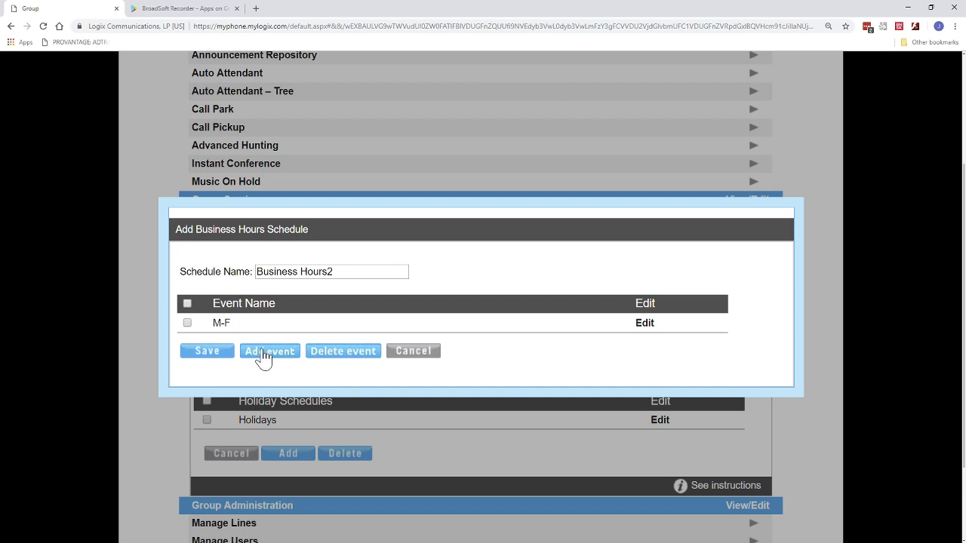
# Start a second event named Saturday in Business Hours2 with 10/18/2018 as both start and end date
pyautogui.click(268, 352)
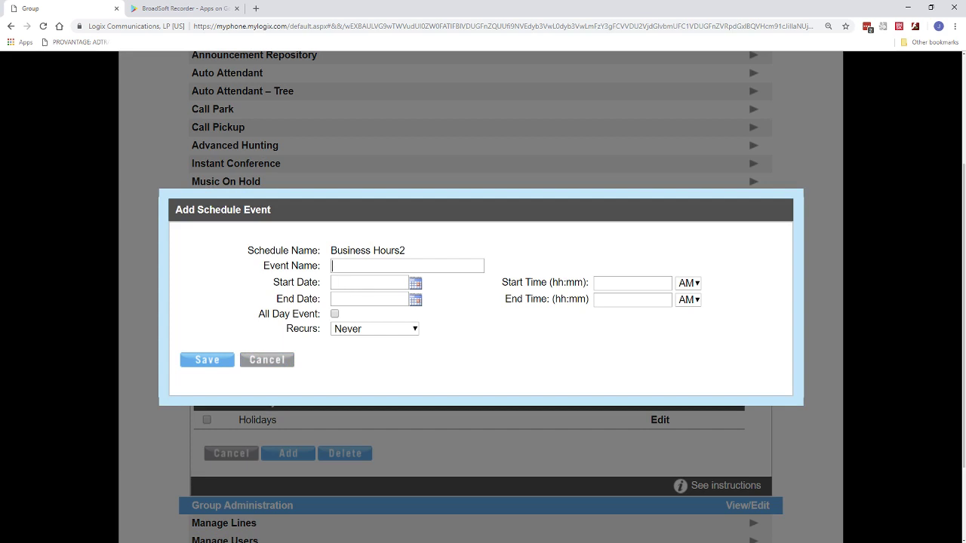
pyautogui.write('Saturday')
pyautogui.click(416, 284)
pyautogui.click(341, 352)
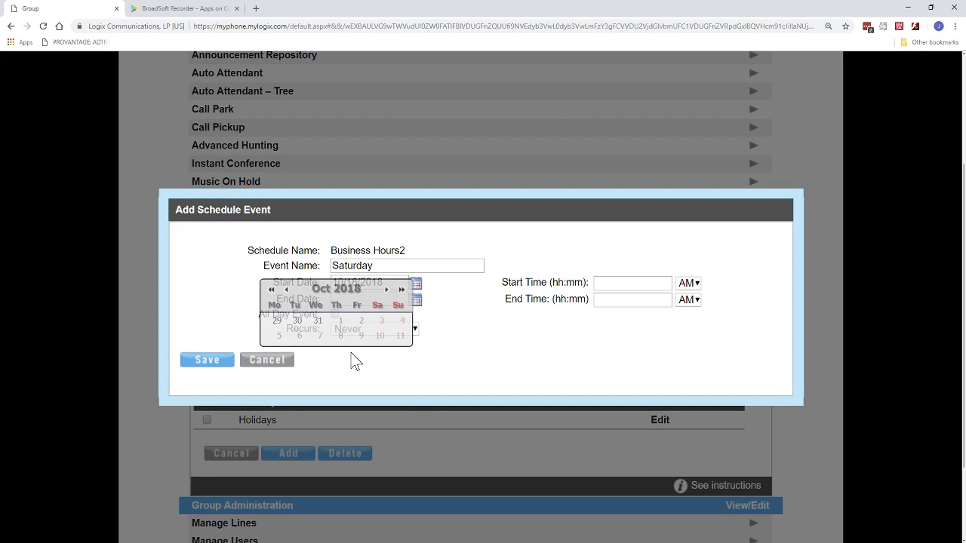
pyautogui.click(416, 300)
pyautogui.click(341, 369)
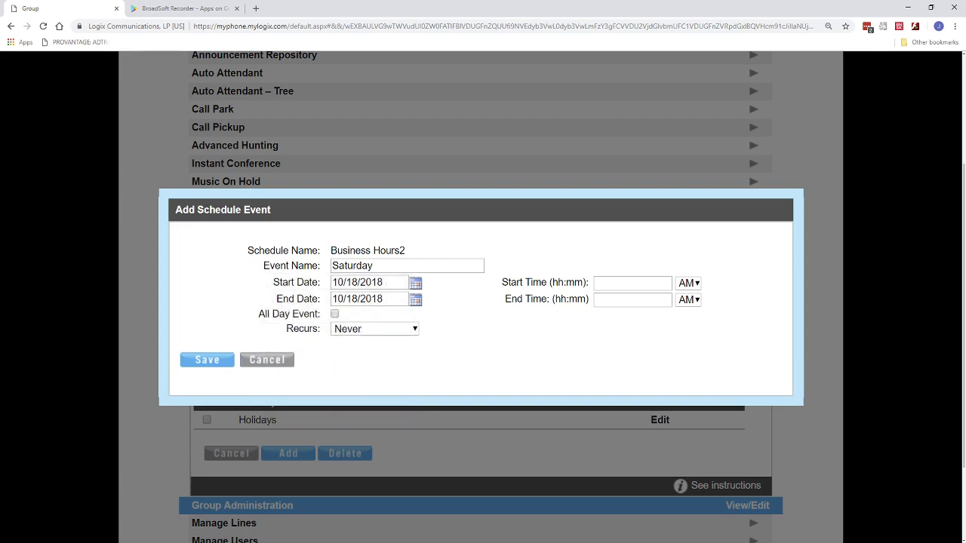
# Set the Saturday event to recur every 1 week on Saturday with an 08:00 AM start time, and save it
pyautogui.moveTo(268, 314); pyautogui.dragTo(317, 314)
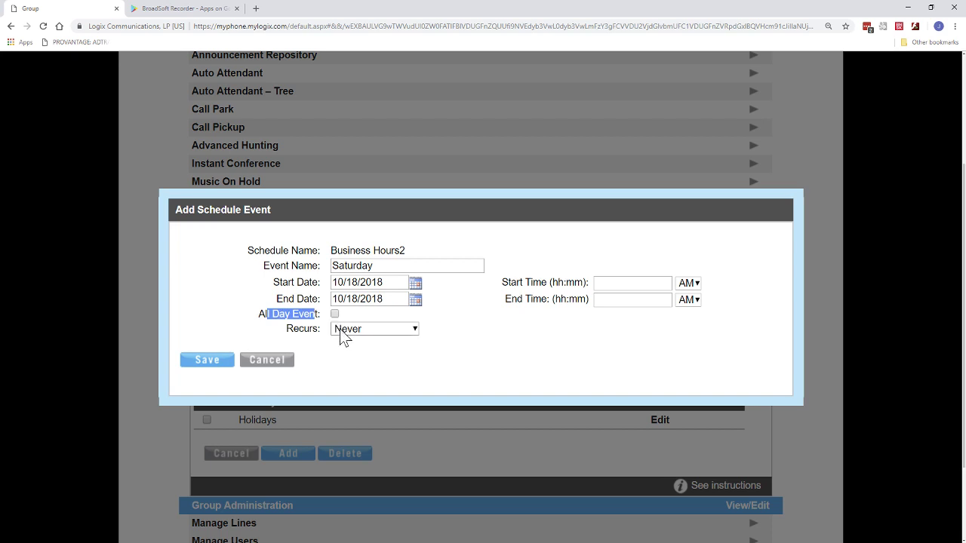
pyautogui.click(350, 332)
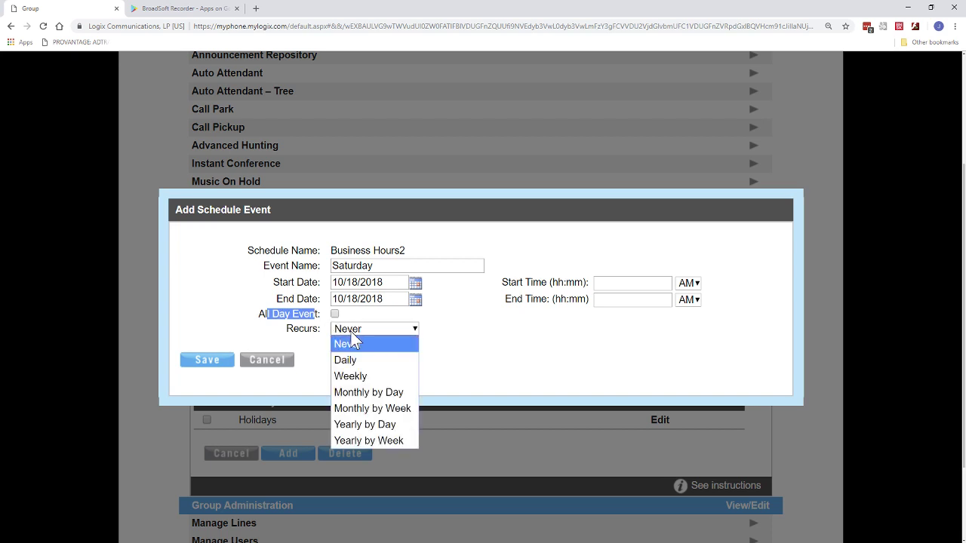
pyautogui.click(358, 377)
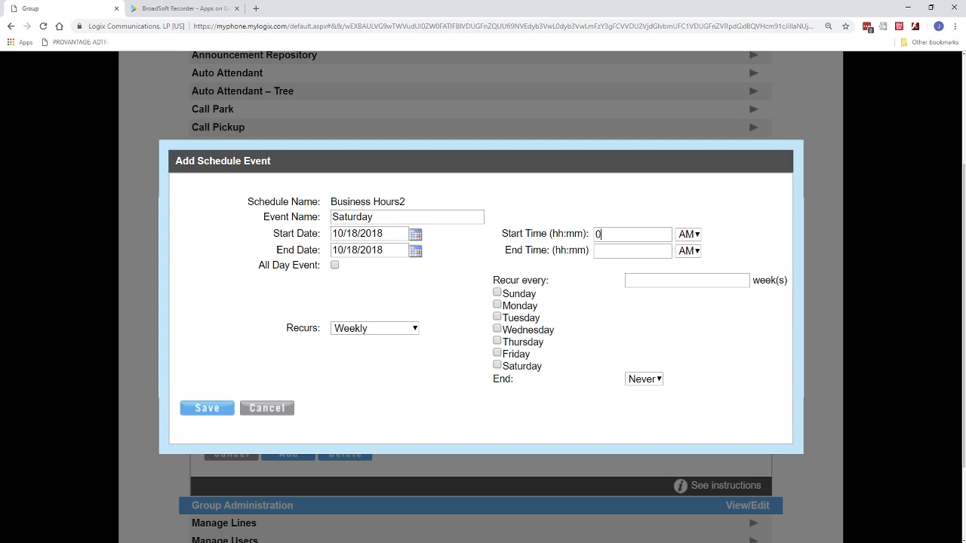
pyautogui.write('08:00')
pyautogui.click(497, 366)
pyautogui.write('1')
pyautogui.click(216, 415)
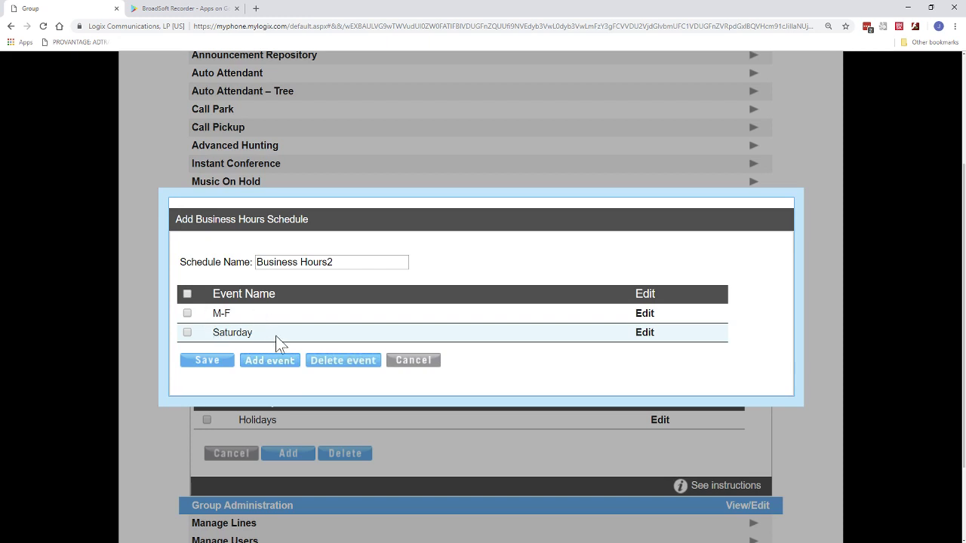
# Save the Business Hours2 schedule and return to the Auto Attendant entry among the group features
pyautogui.click(215, 367)
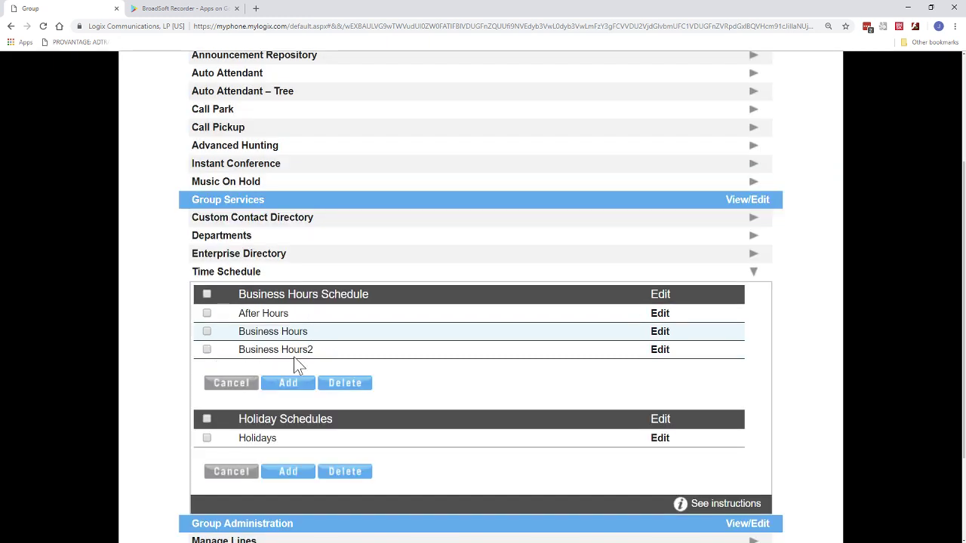
pyautogui.moveTo(307, 349); pyautogui.dragTo(225, 350)
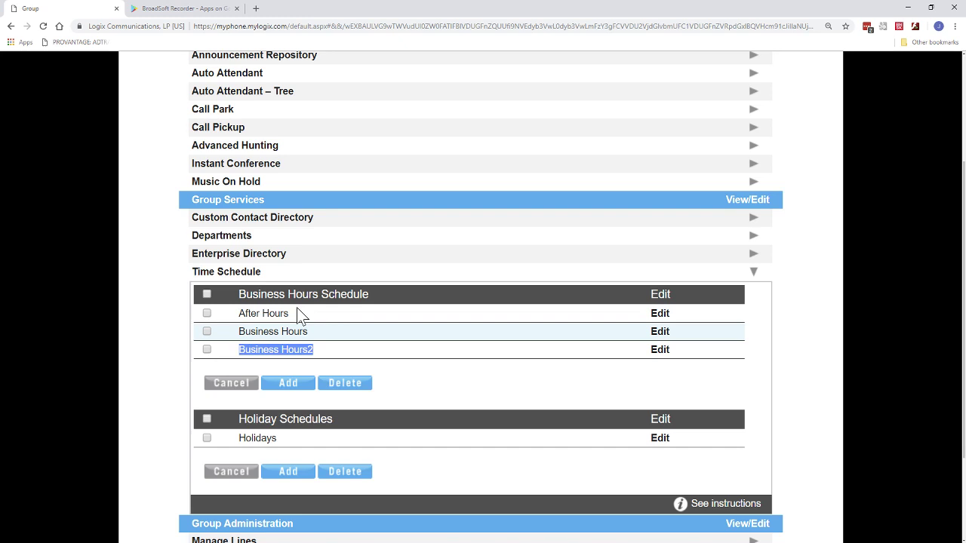
pyautogui.scroll(2, 297, 315)
pyautogui.moveTo(192, 224); pyautogui.dragTo(265, 224)
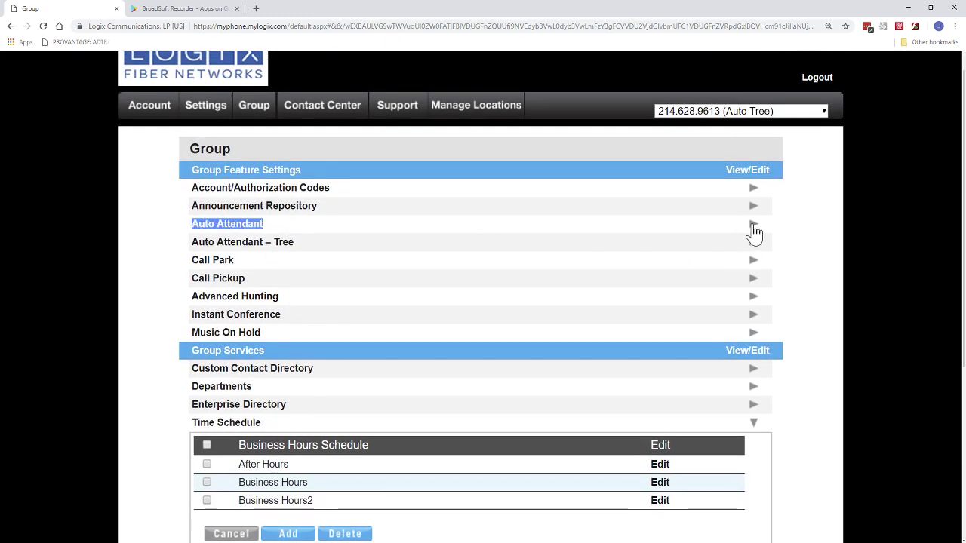
# Expand the Auto Attendant group feature and open the auto attendant with extension 4051 for editing
pyautogui.click(754, 226)
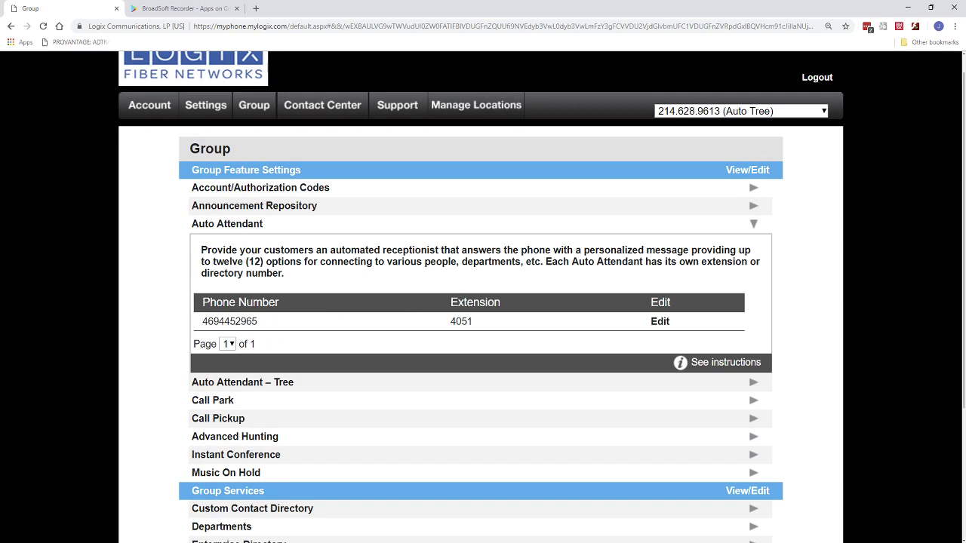
pyautogui.moveTo(201, 322); pyautogui.dragTo(280, 327)
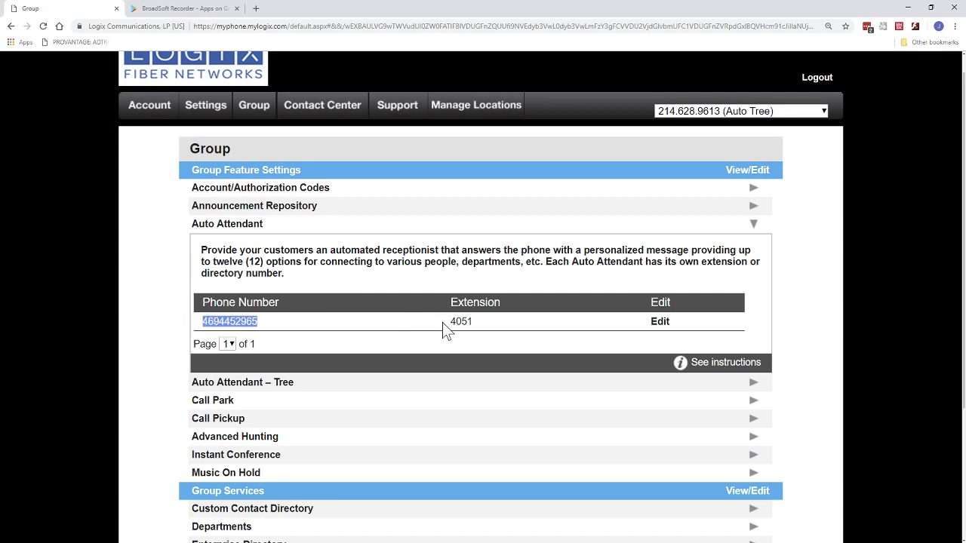
pyautogui.moveTo(445, 322); pyautogui.dragTo(494, 332)
pyautogui.click(660, 326)
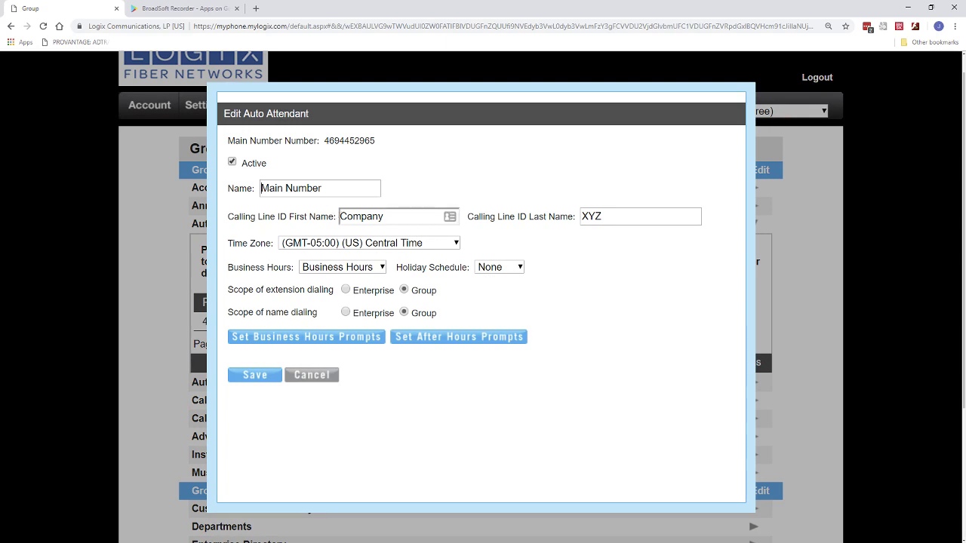
# Assign the Business Hours2 schedule as the business hours of the Main Number auto attendant
pyautogui.hotkey('shift', 'Tab')
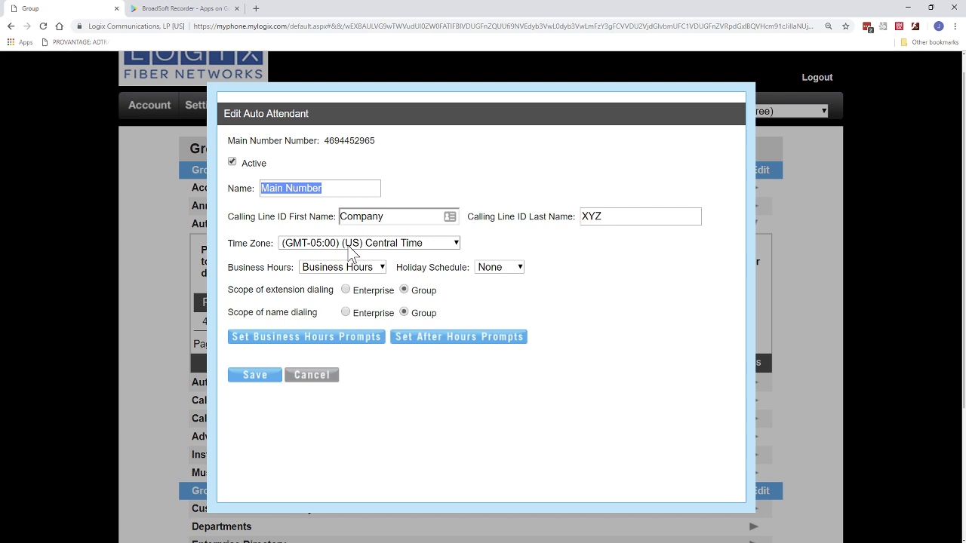
pyautogui.moveTo(234, 268); pyautogui.dragTo(291, 269)
pyautogui.click(360, 269)
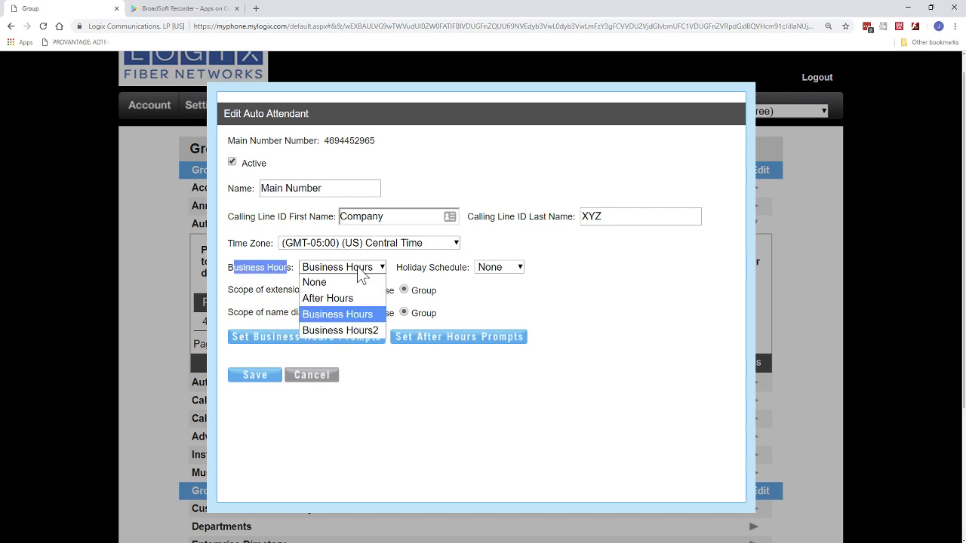
pyautogui.click(340, 331)
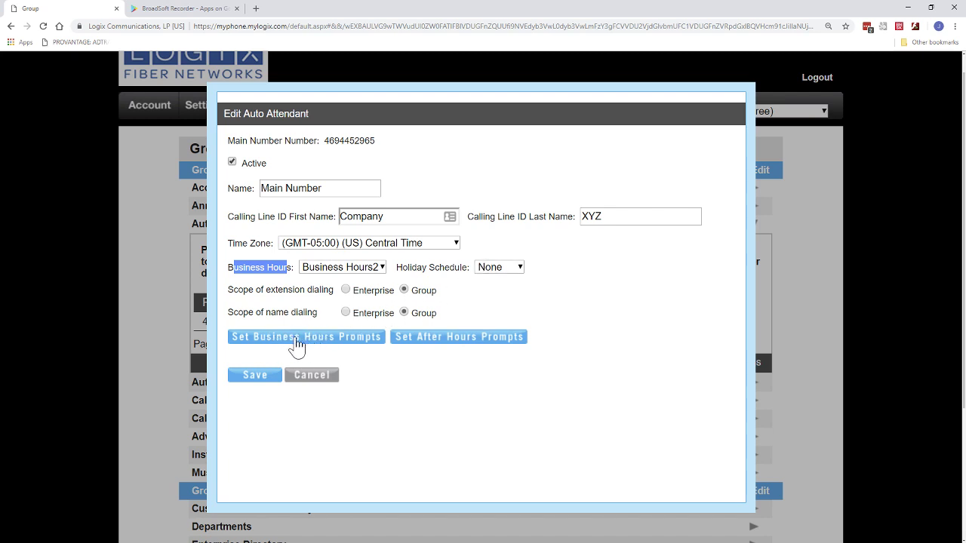
# Open the business hours prompts and choose Auto Attendant (Group) as the uploaded custom greeting
pyautogui.click(324, 348)
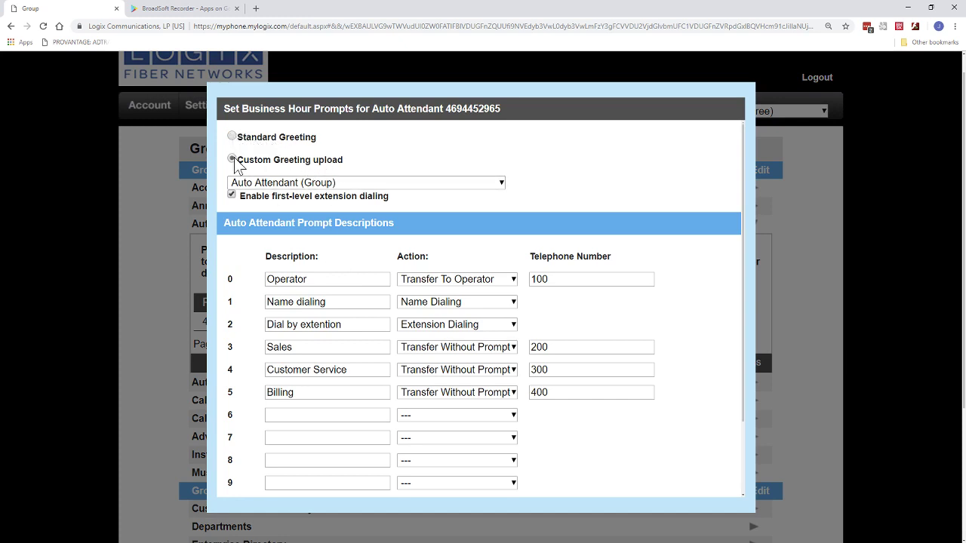
pyautogui.click(302, 182)
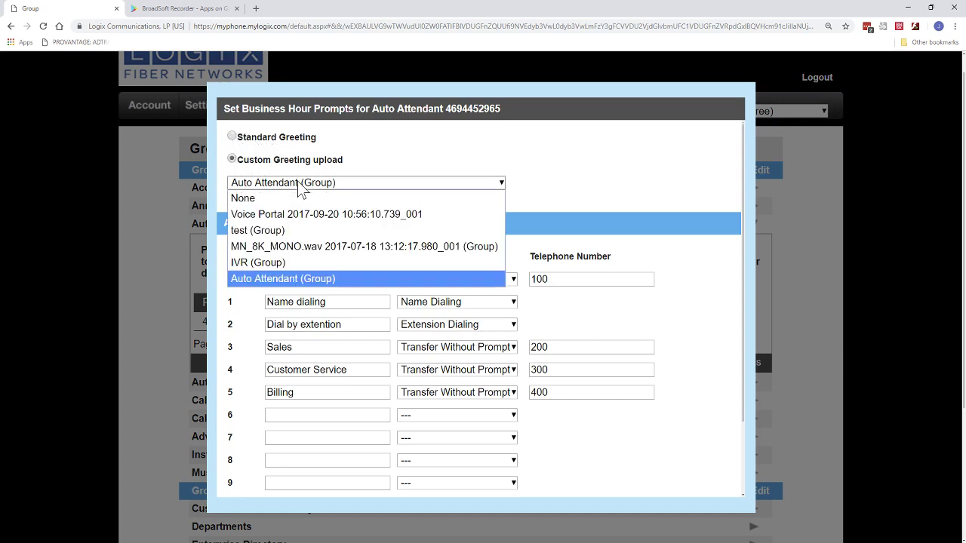
pyautogui.click(289, 278)
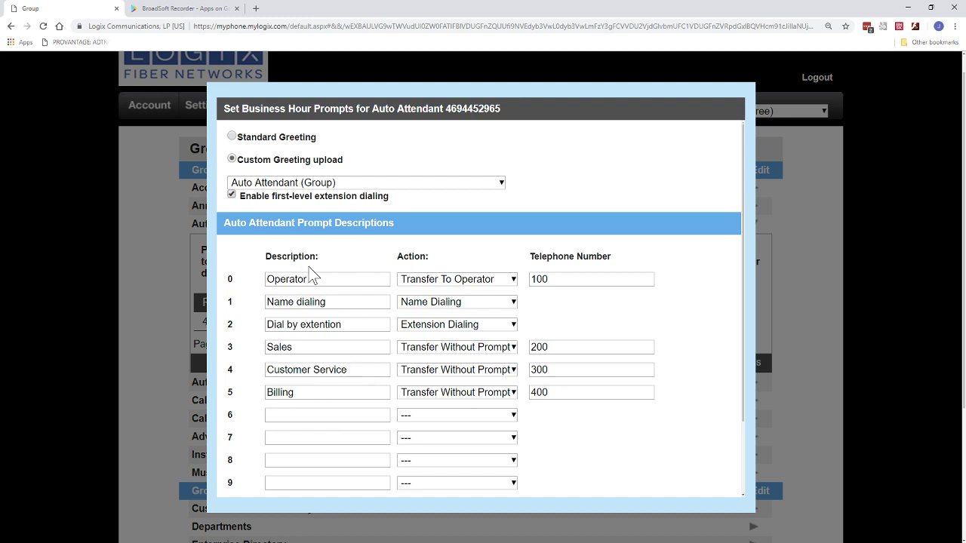
# Set the key 0 Operator action to Play Announcement and view the announcements it can use
pyautogui.click(430, 281)
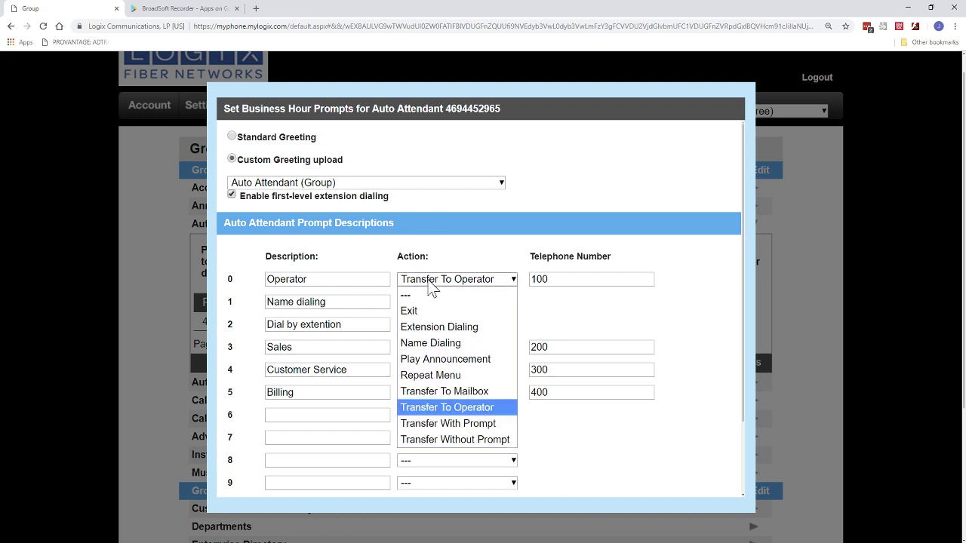
pyautogui.click(436, 359)
pyautogui.click(517, 281)
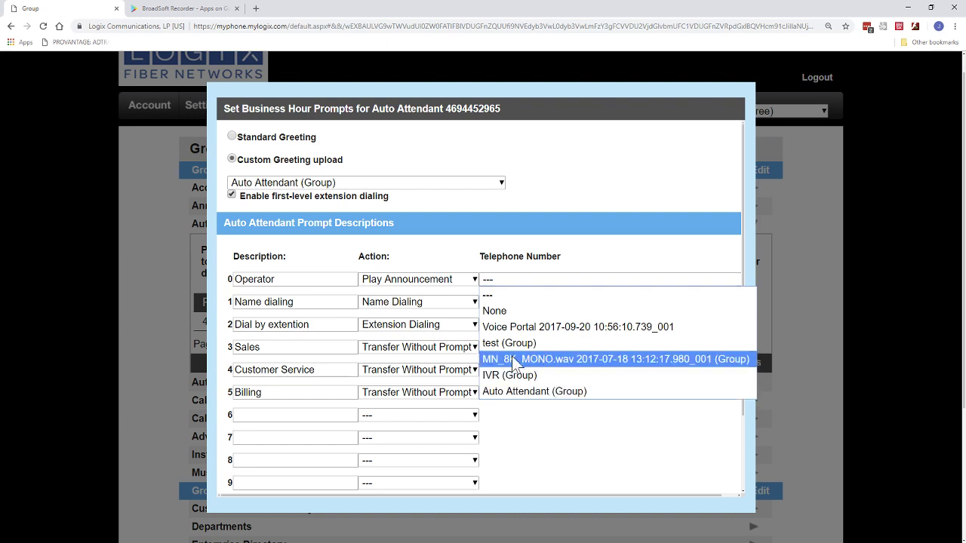
pyautogui.click(434, 261)
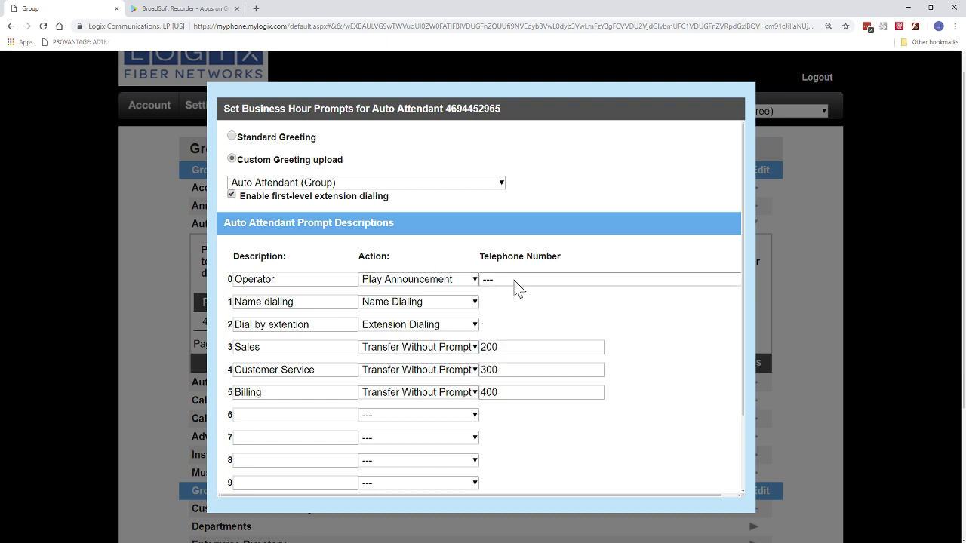
# Set the key 0 Operator action to Transfer To Operator with 4001 as its telephone number
pyautogui.click(434, 283)
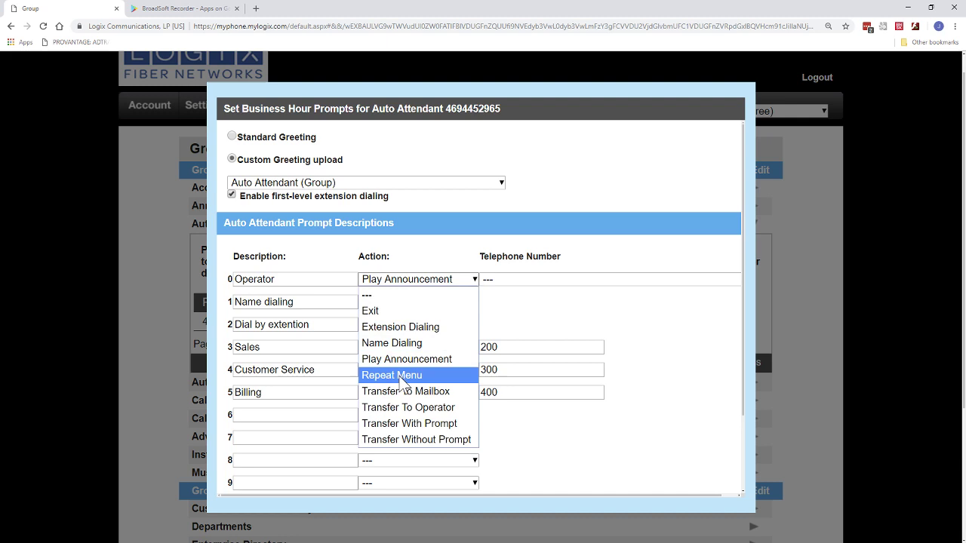
pyautogui.click(421, 407)
pyautogui.click(536, 280)
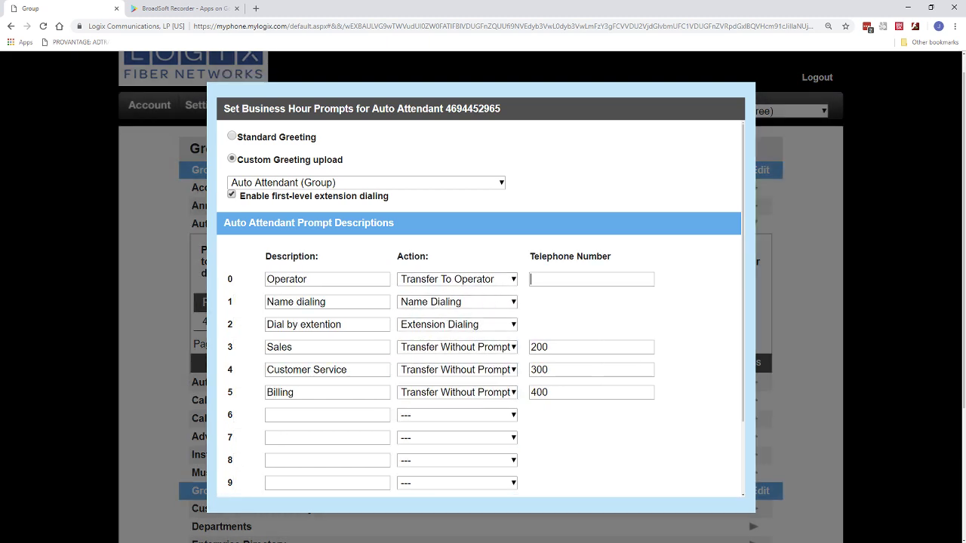
pyautogui.write('4001')
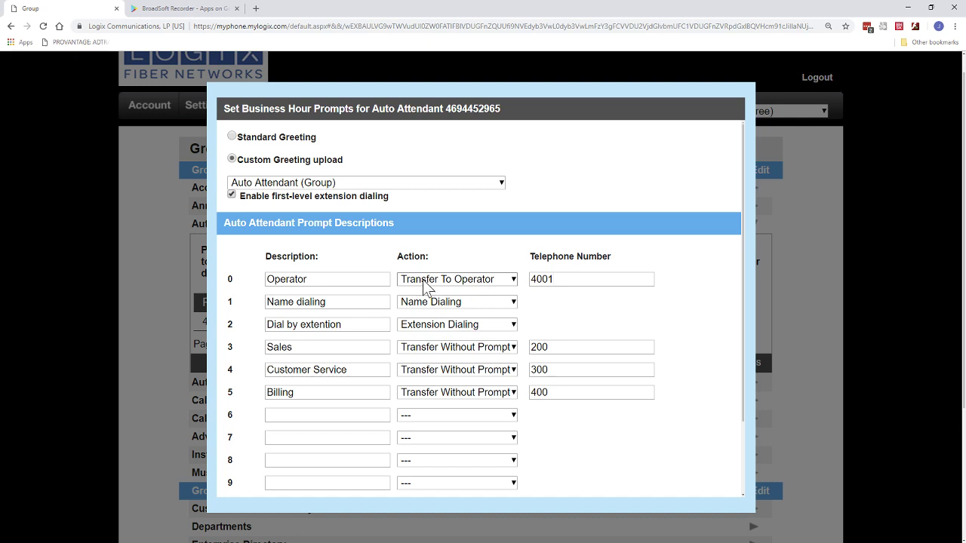
# Change the key 0 Operator action to Transfer With Prompt and set its telephone number to *554001
pyautogui.click(492, 287)
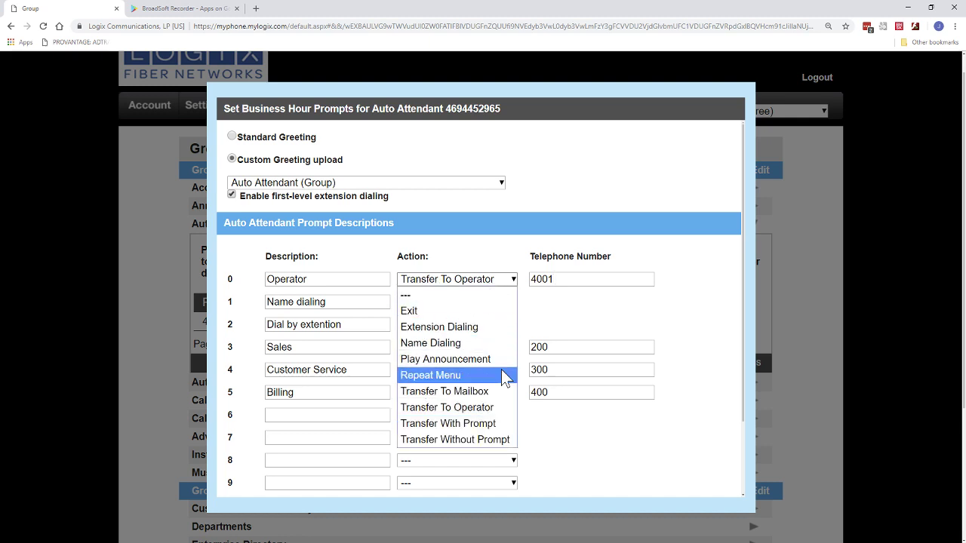
pyautogui.click(476, 427)
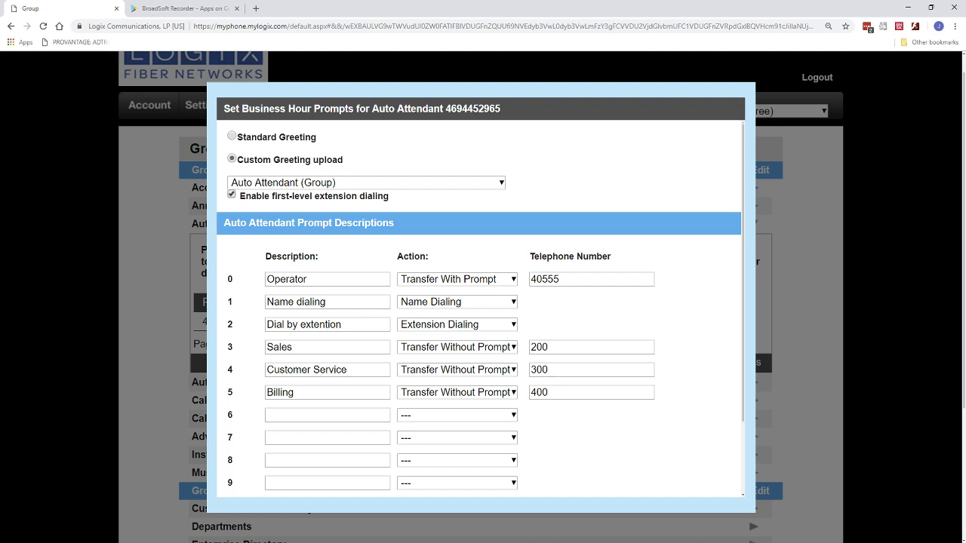
pyautogui.write('234')
pyautogui.hotkey('ctrl', 'a')
pyautogui.write('4001')
pyautogui.write('*55')
pyautogui.press('End')
pyautogui.hotkey('shift', 'Left')
pyautogui.hotkey('shift', 'Left')
pyautogui.hotkey('shift', 'Left')
pyautogui.hotkey('shift', 'Left')
pyautogui.press('End')
pyautogui.hotkey('shift', 'Left')
pyautogui.hotkey('shift', 'Left')
pyautogui.hotkey('shift', 'Left')
pyautogui.hotkey('shift', 'Left')
pyautogui.hotkey('shift', 'Left')
pyautogui.hotkey('shift', 'Left')
pyautogui.hotkey('shift', 'Left')
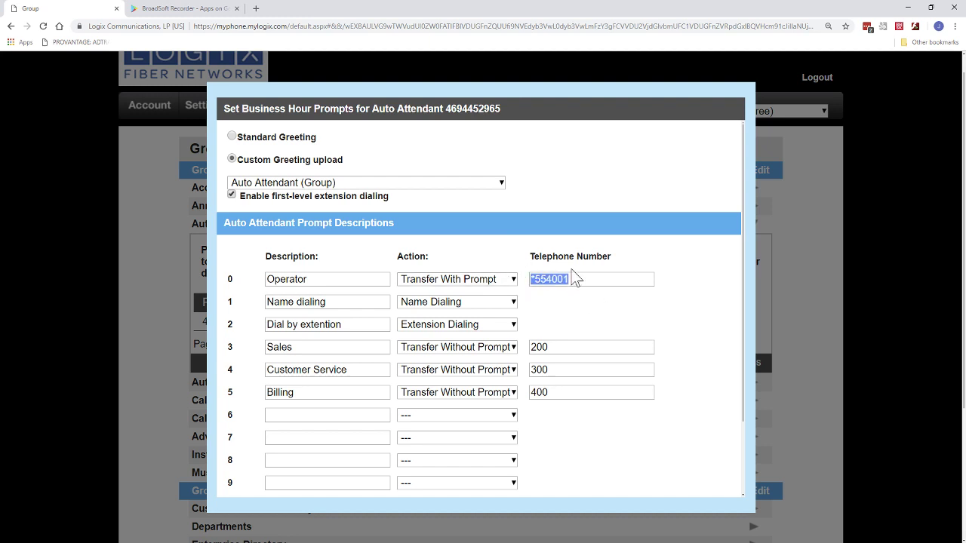
# Check the action choices for key 0 without changing them, and save the business hours prompts
pyautogui.click(483, 279)
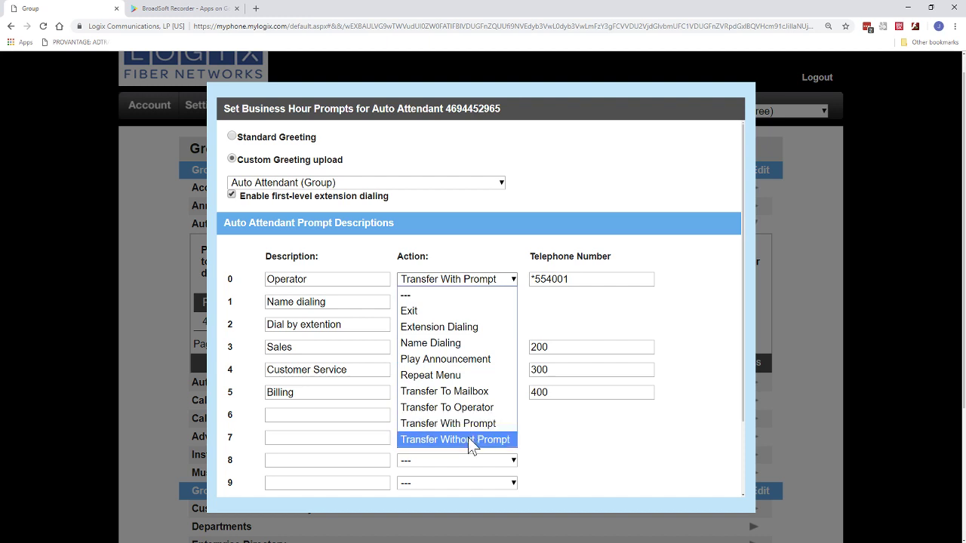
pyautogui.click(585, 340)
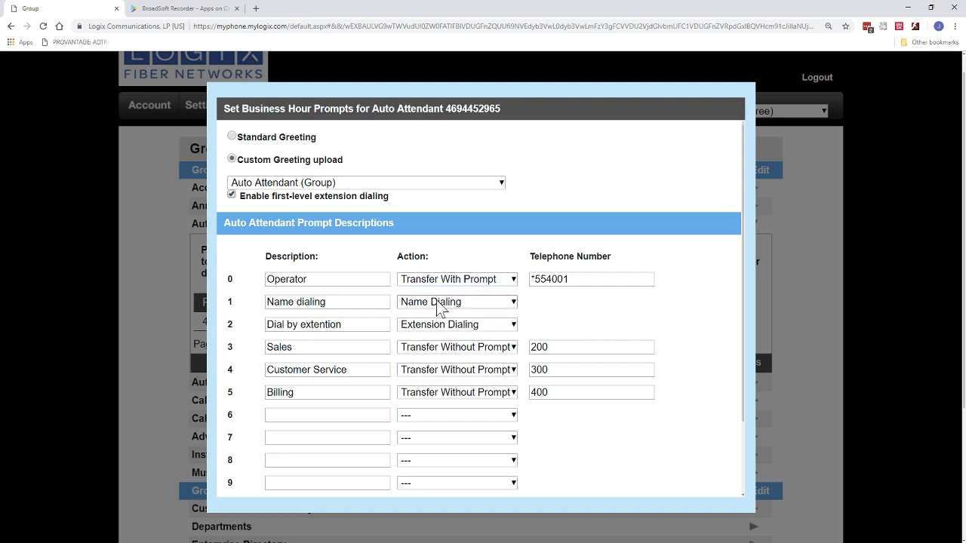
pyautogui.scroll(-2, 441, 360)
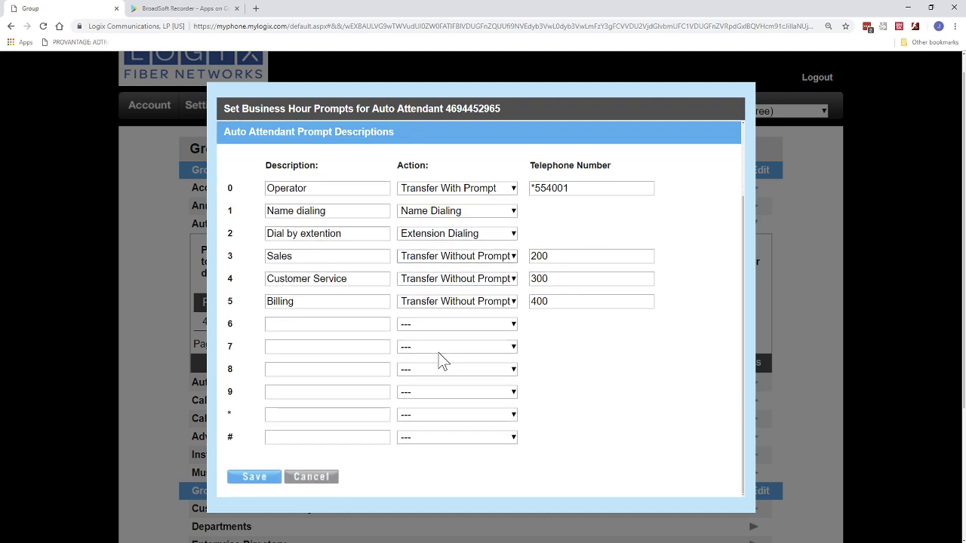
pyautogui.click(254, 480)
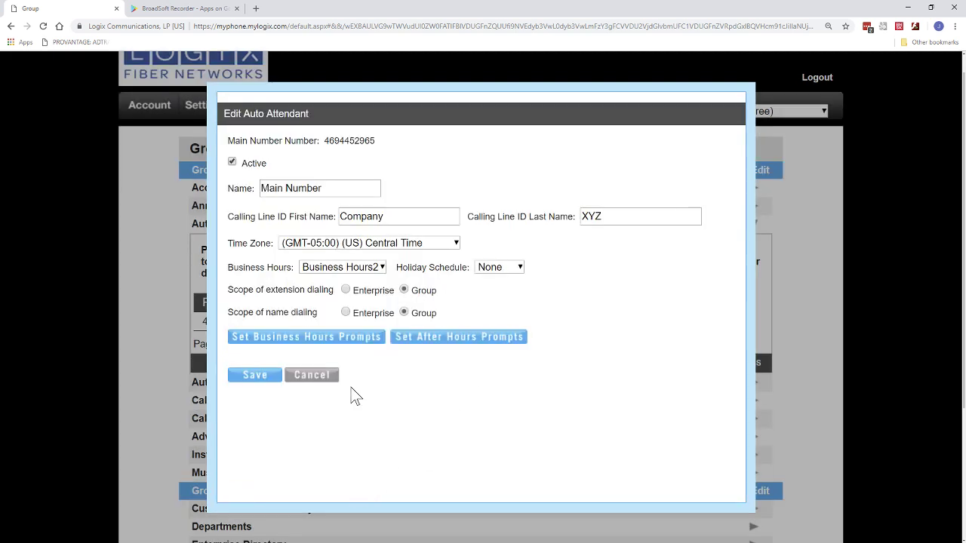
# Review the greeting and key assignments in the after hours prompts, and leave them without saving
pyautogui.click(461, 342)
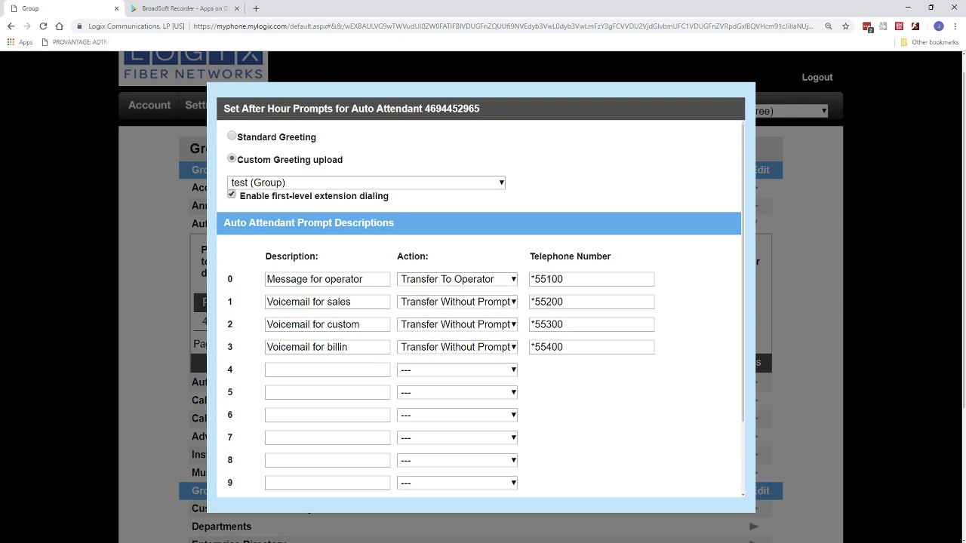
pyautogui.scroll(-3, 555, 390)
pyautogui.scroll(3, 554, 389)
pyautogui.scroll(-3, 521, 382)
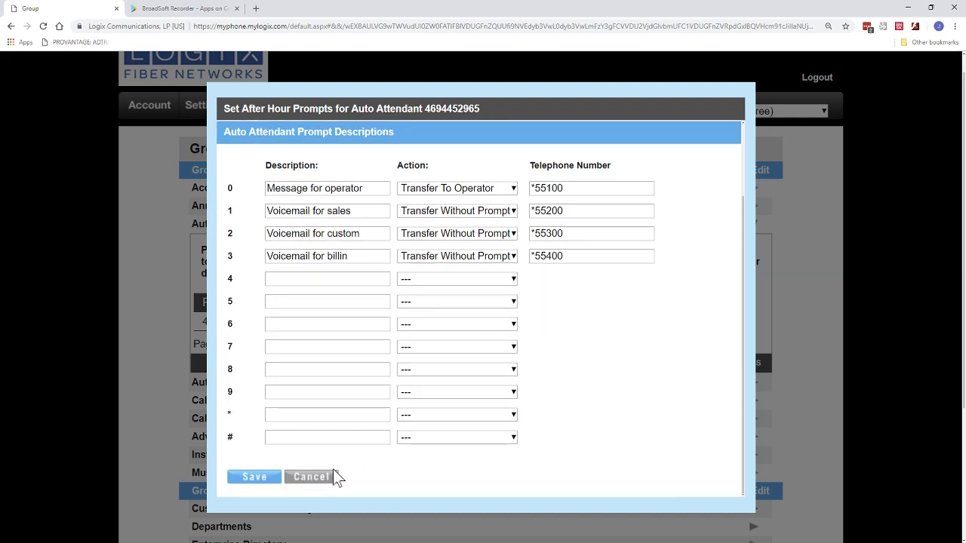
pyautogui.click(323, 476)
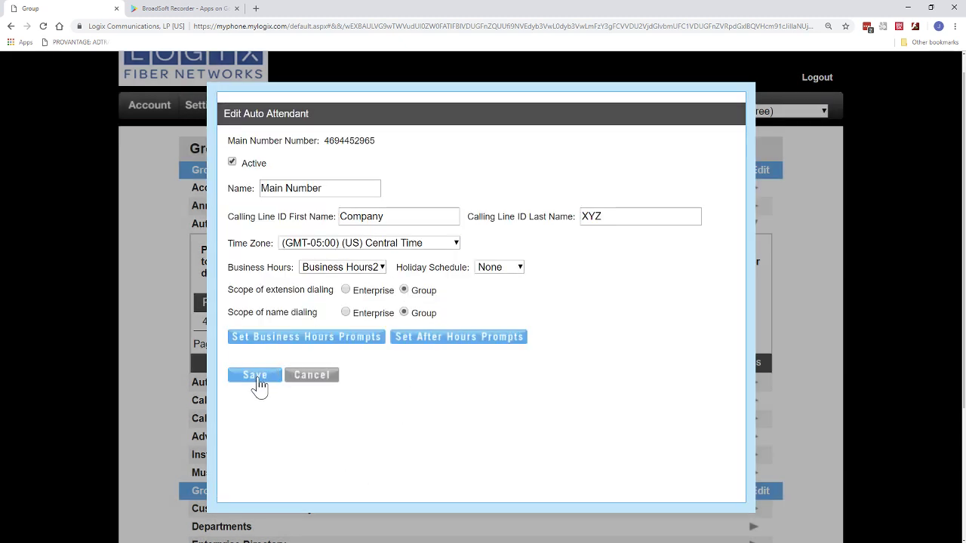
# Save the Main Number auto attendant settings and return to the group feature list
pyautogui.click(257, 376)
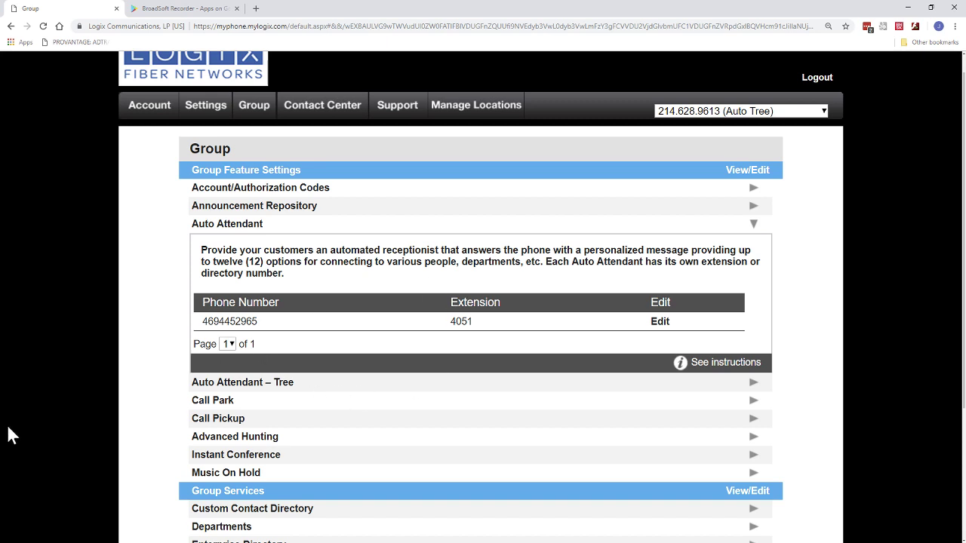
pyautogui.scroll(-1, 10, 435)
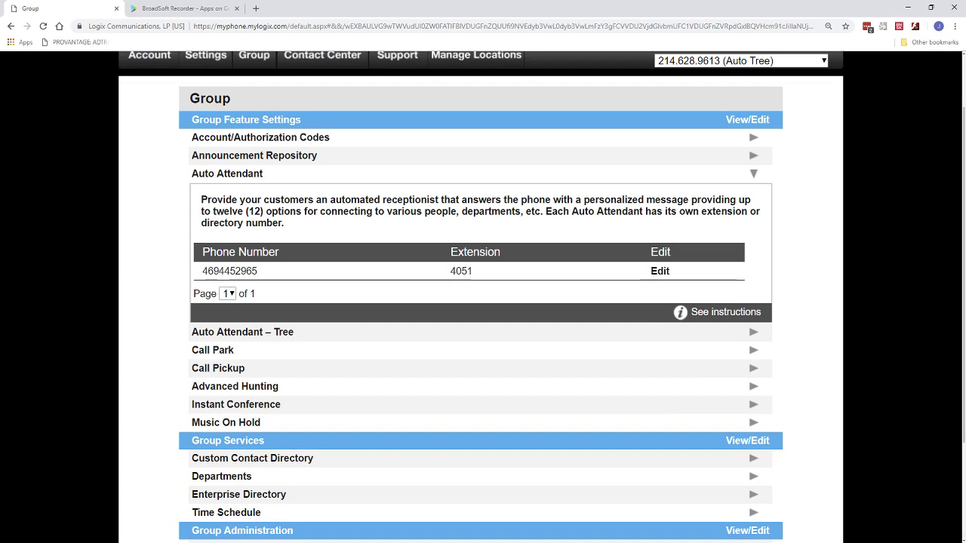